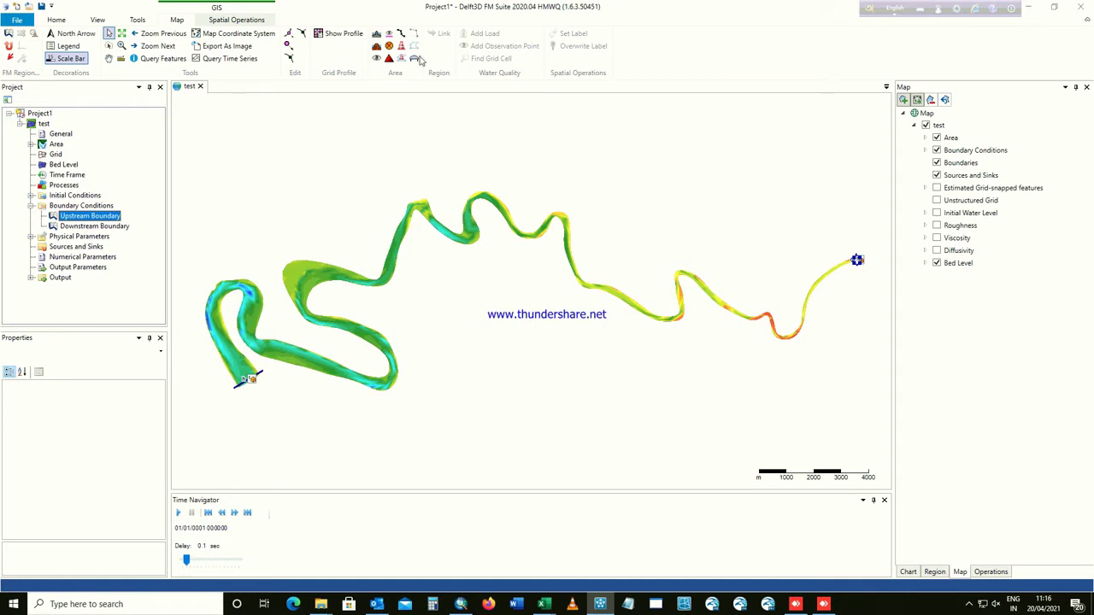
Place eight observation points along the river channel, spread between the upstream and downstream boundaries
{"action": "left_click", "coordinate": [377, 60]}
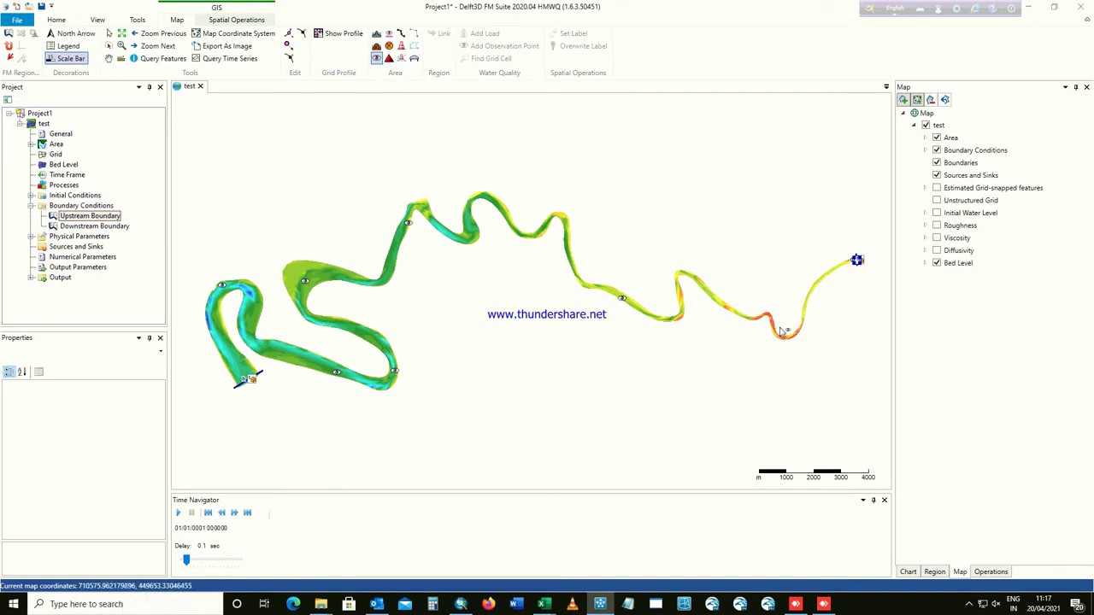
{"action": "left_click", "coordinate": [808, 292]}
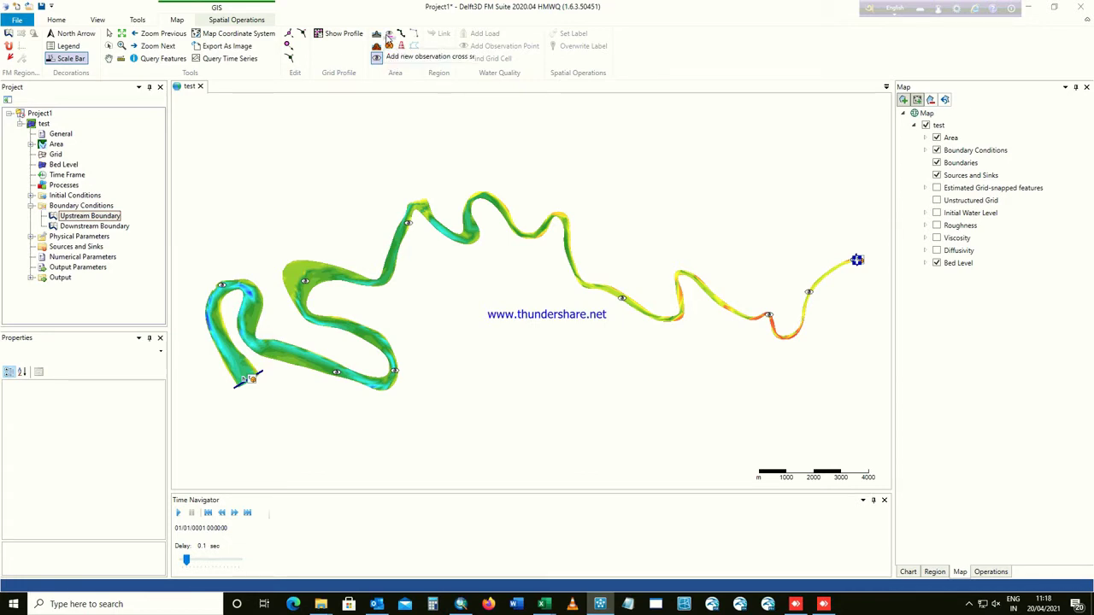
Draw five observation cross-sections across the river, spread along the reach near the observation points
{"action": "left_click", "coordinate": [388, 36]}
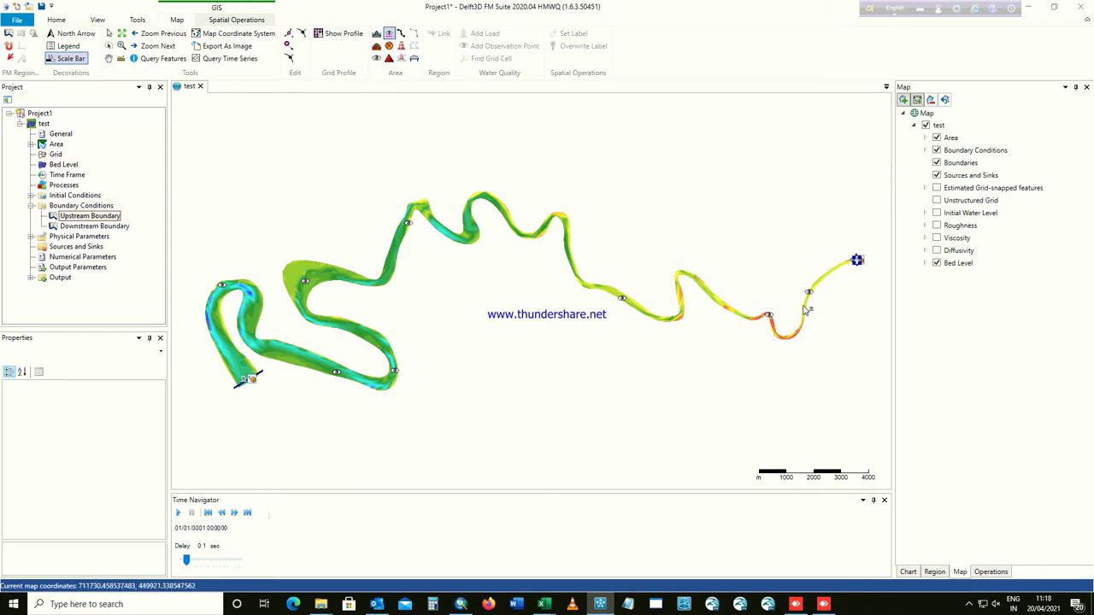
{"action": "left_click", "coordinate": [803, 301]}
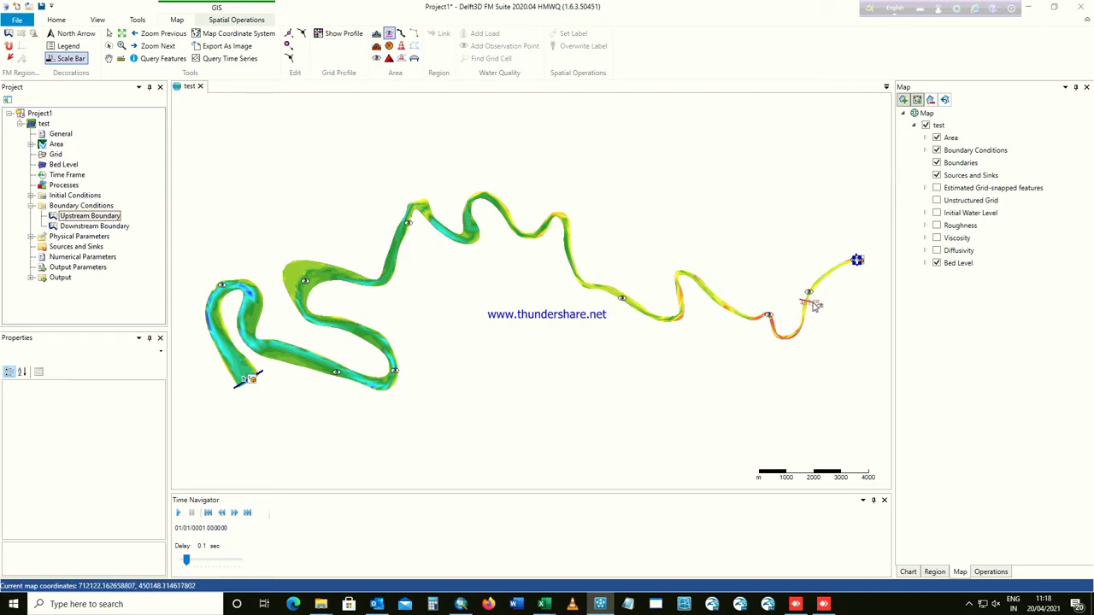
{"action": "double_click", "coordinate": [813, 305]}
{"action": "left_click", "coordinate": [390, 228]}
{"action": "double_click", "coordinate": [417, 240]}
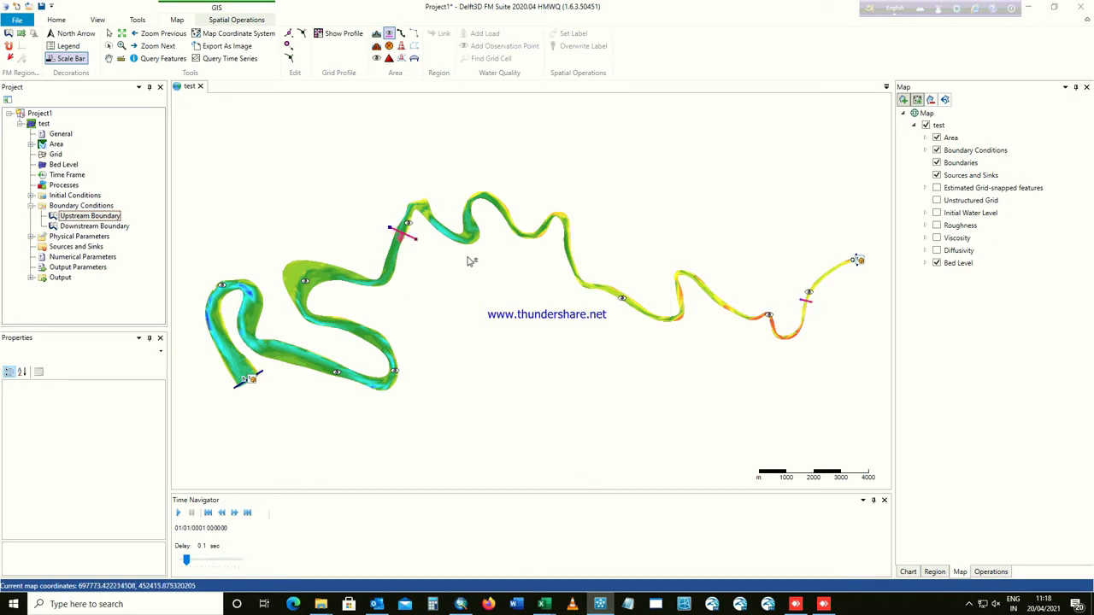
{"action": "left_click", "coordinate": [620, 286]}
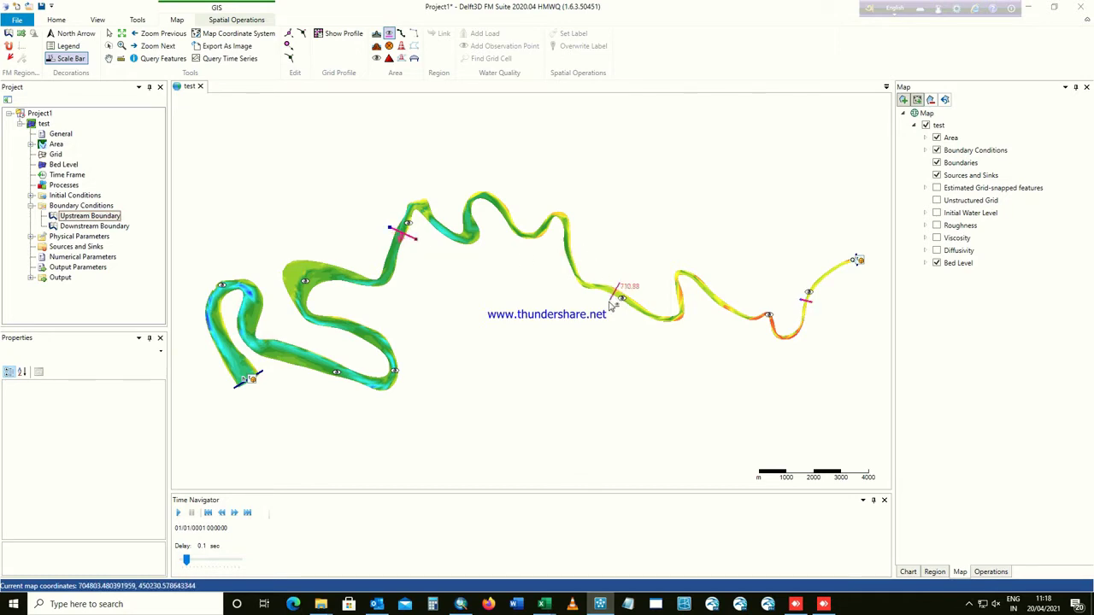
{"action": "double_click", "coordinate": [606, 303]}
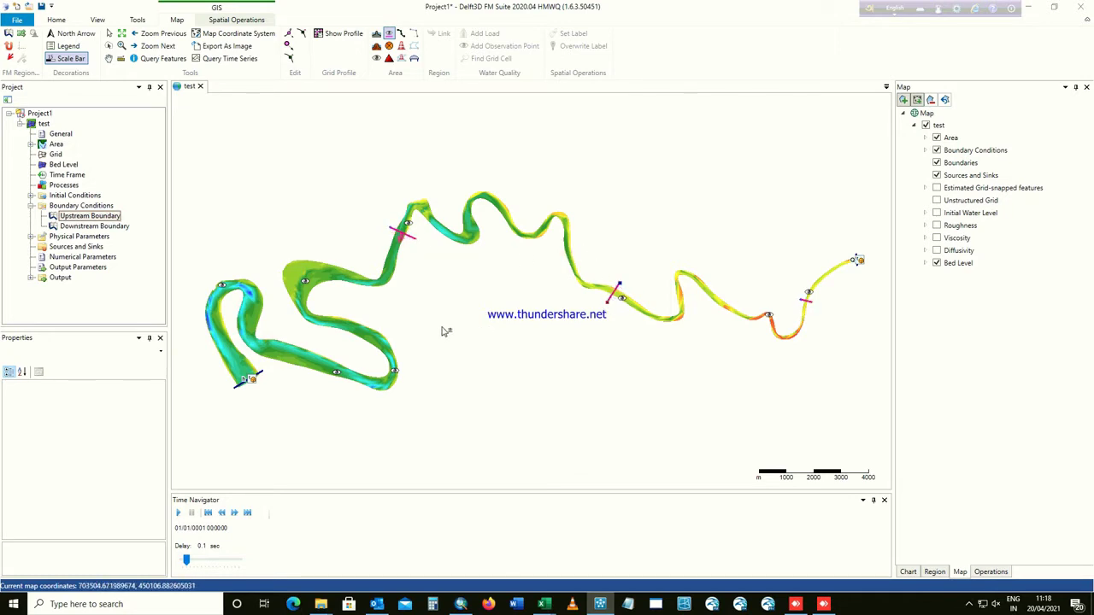
{"action": "left_click", "coordinate": [387, 367]}
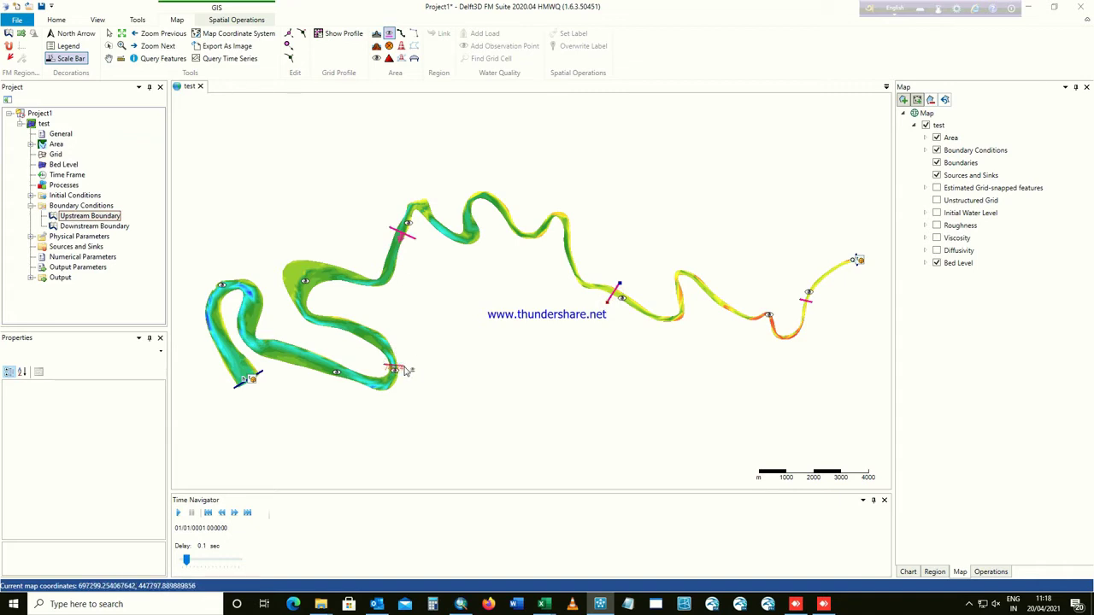
{"action": "double_click", "coordinate": [406, 368]}
{"action": "left_click", "coordinate": [324, 353]}
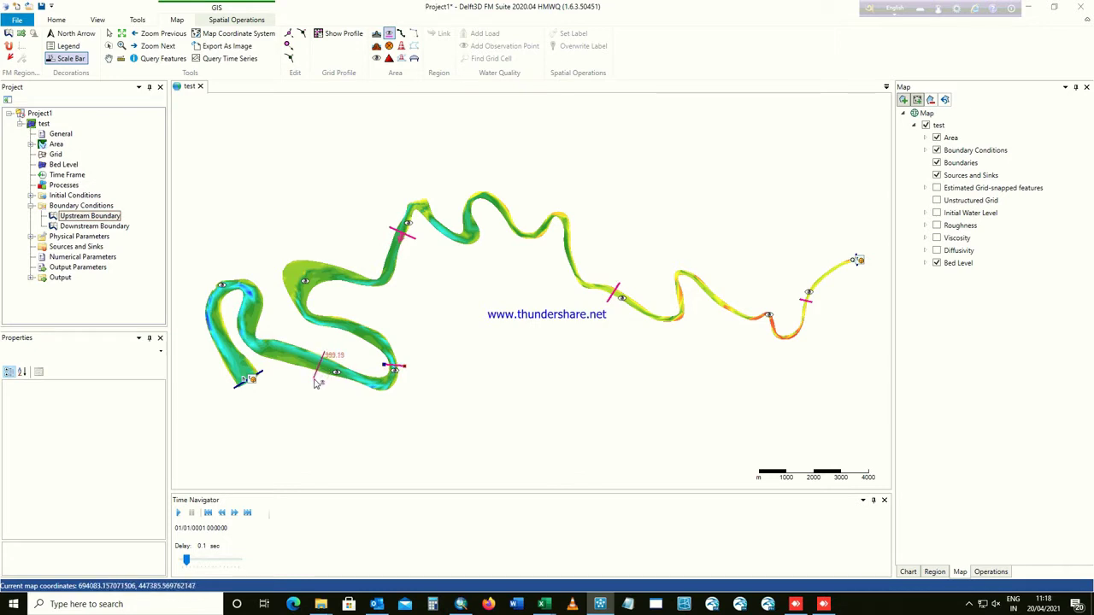
{"action": "double_click", "coordinate": [315, 377]}
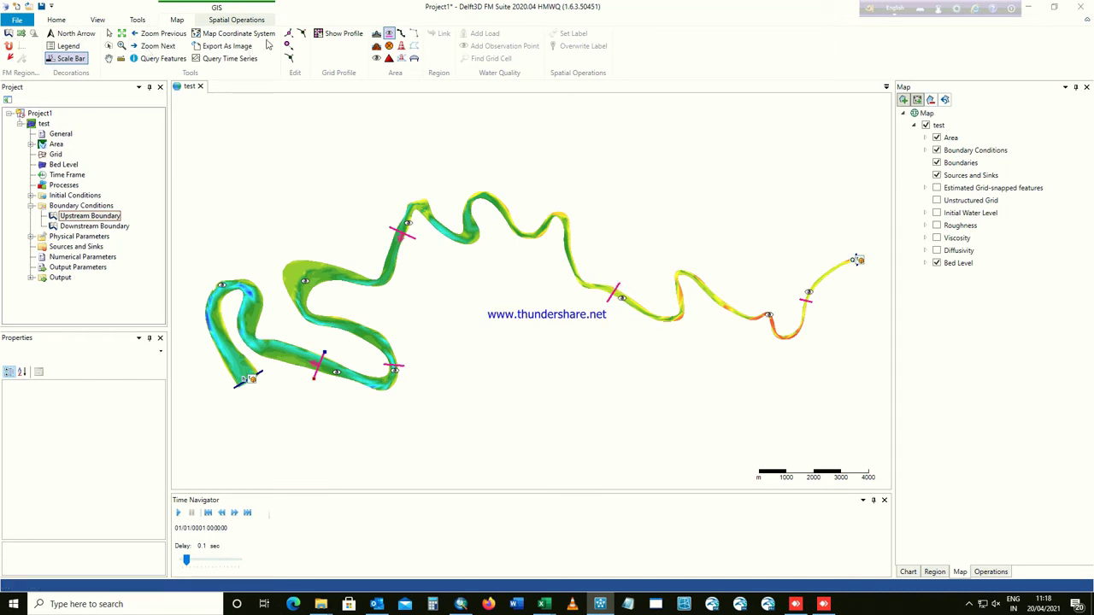
{"action": "left_click", "coordinate": [121, 33]}
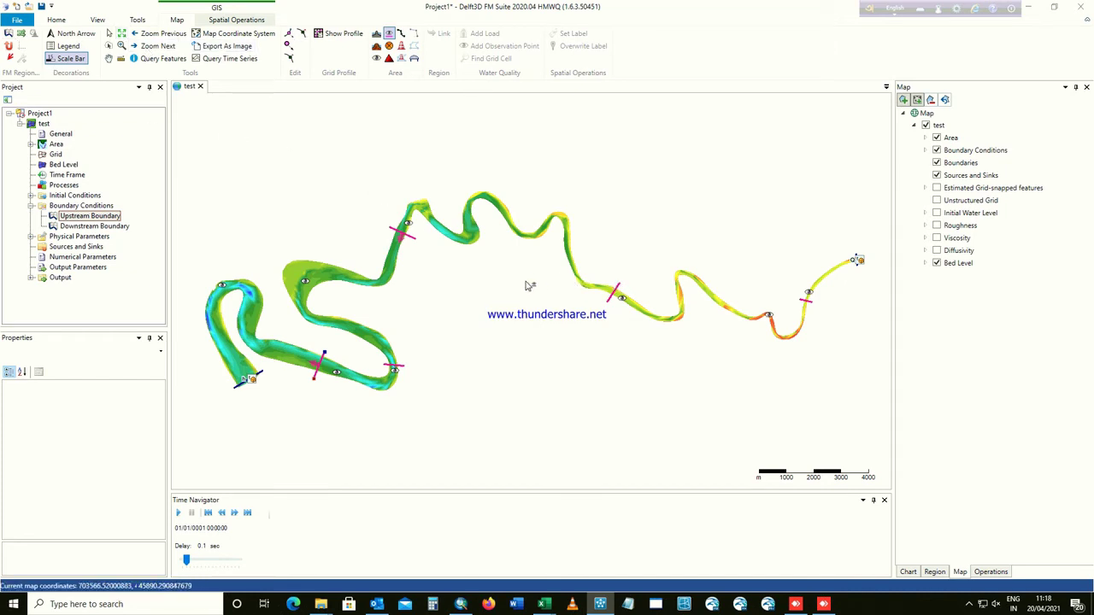
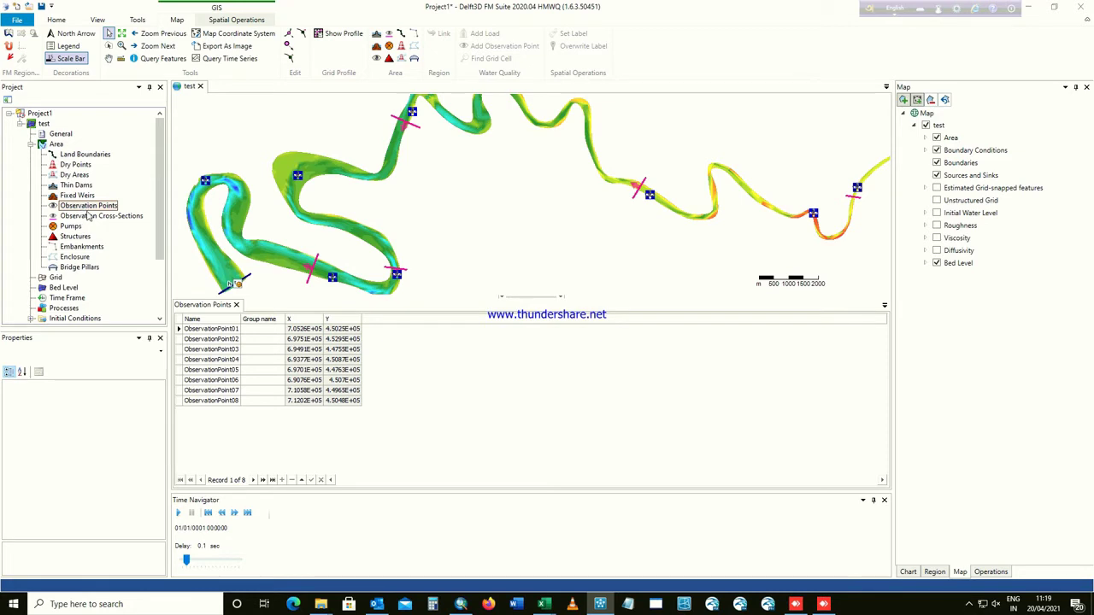
Examine the X coordinates in the observation points table, then open the table of observation cross-sections
{"action": "left_click", "coordinate": [297, 331]}
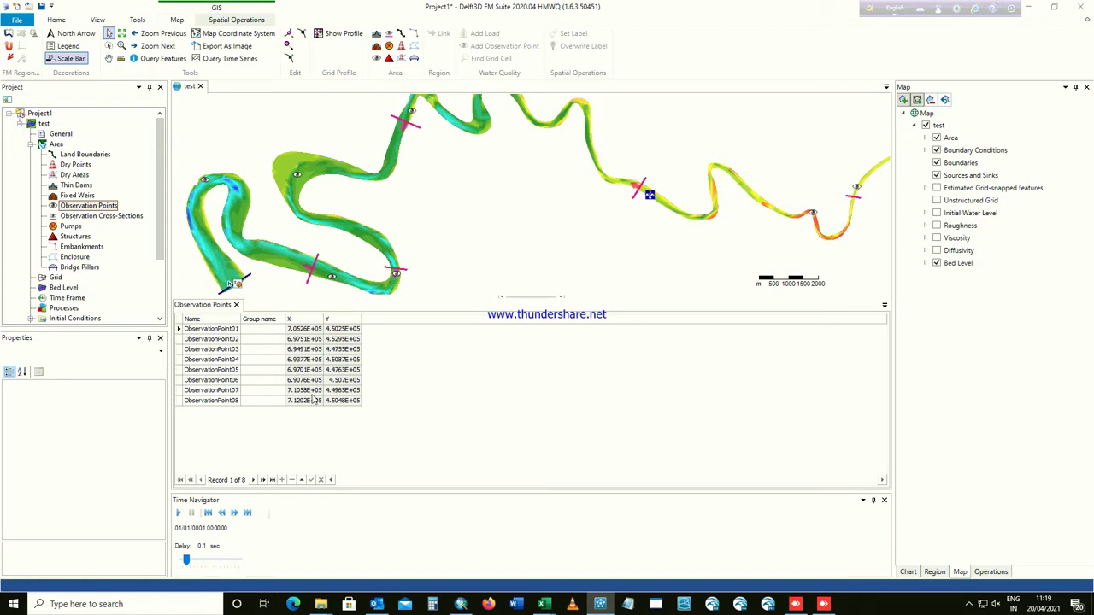
{"action": "left_click", "coordinate": [316, 334]}
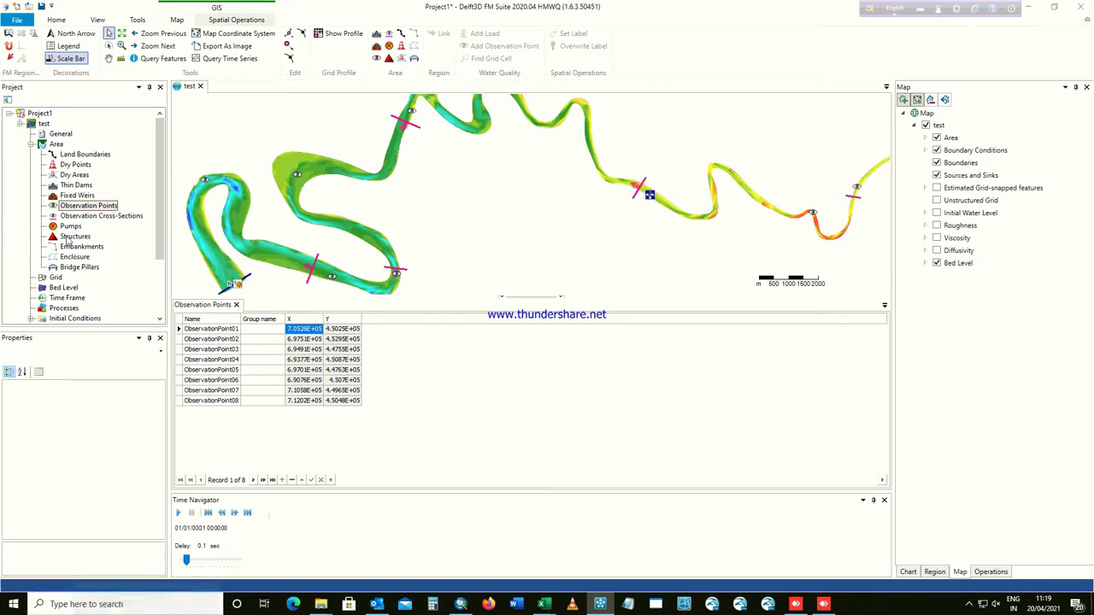
{"action": "double_click", "coordinate": [85, 216]}
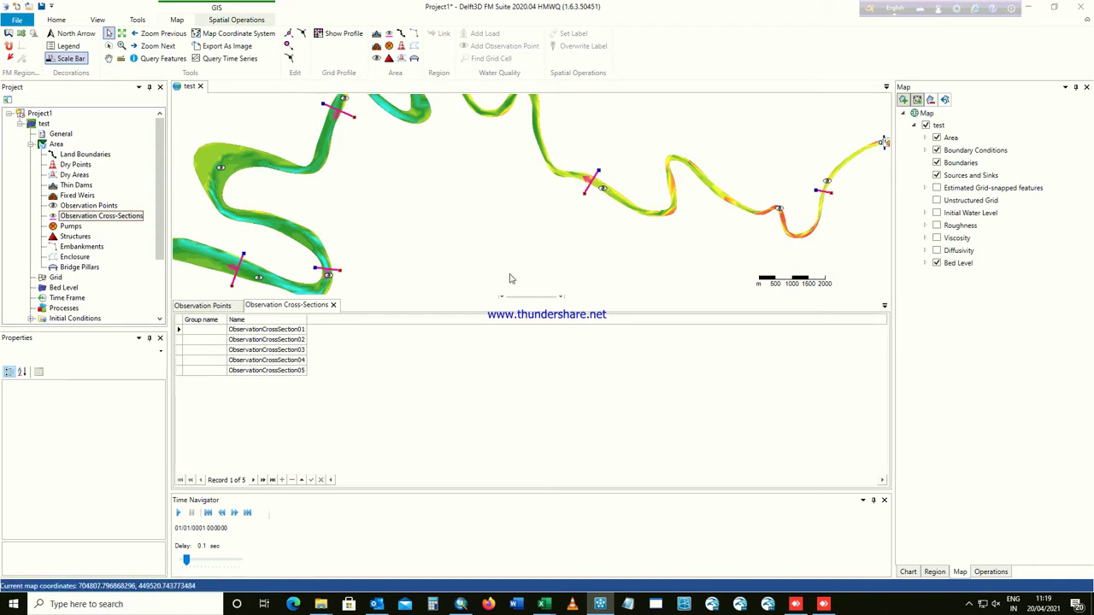
{"action": "scroll", "coordinate": [434, 264], "scroll_direction": "up", "scroll_amount": 2}
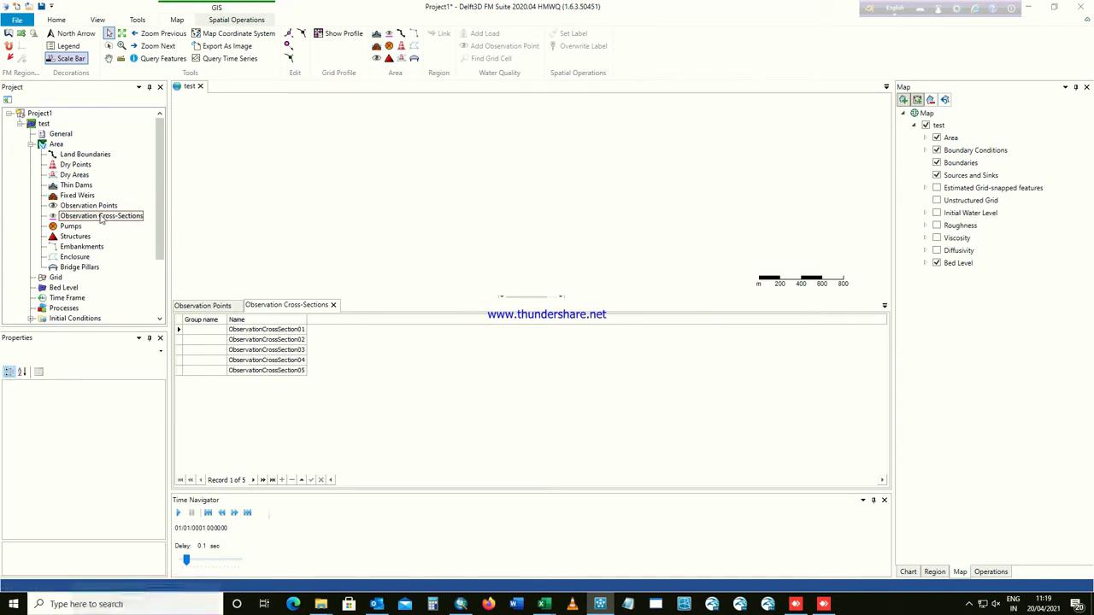
{"action": "scroll", "coordinate": [301, 265], "scroll_direction": "down", "scroll_amount": 2}
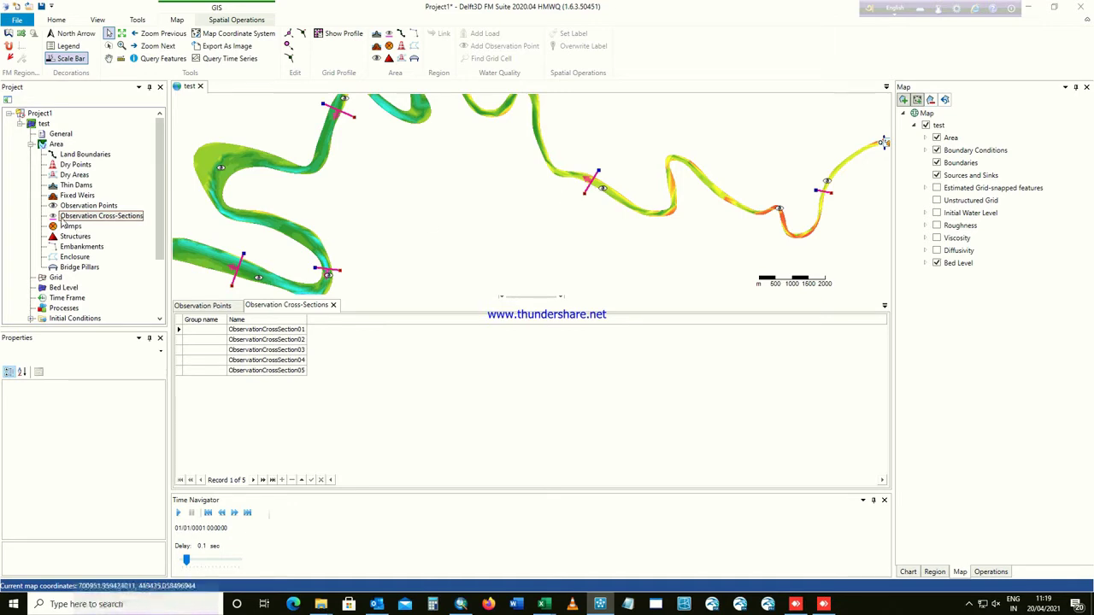
Reopen the observation points table and look at the group name cells of the first two points
{"action": "double_click", "coordinate": [86, 205]}
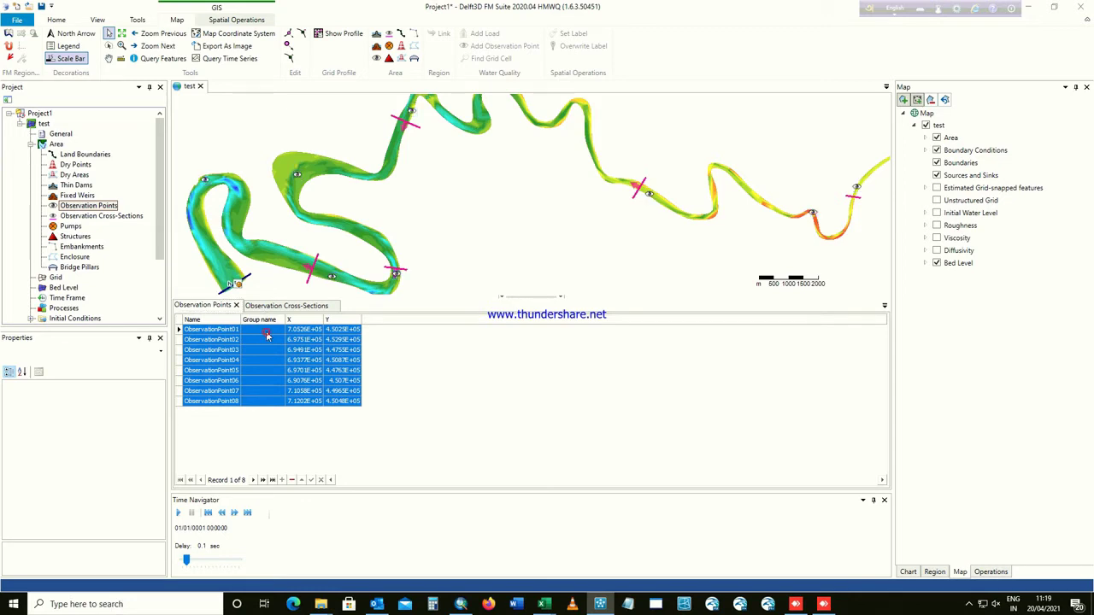
{"action": "left_click", "coordinate": [267, 330]}
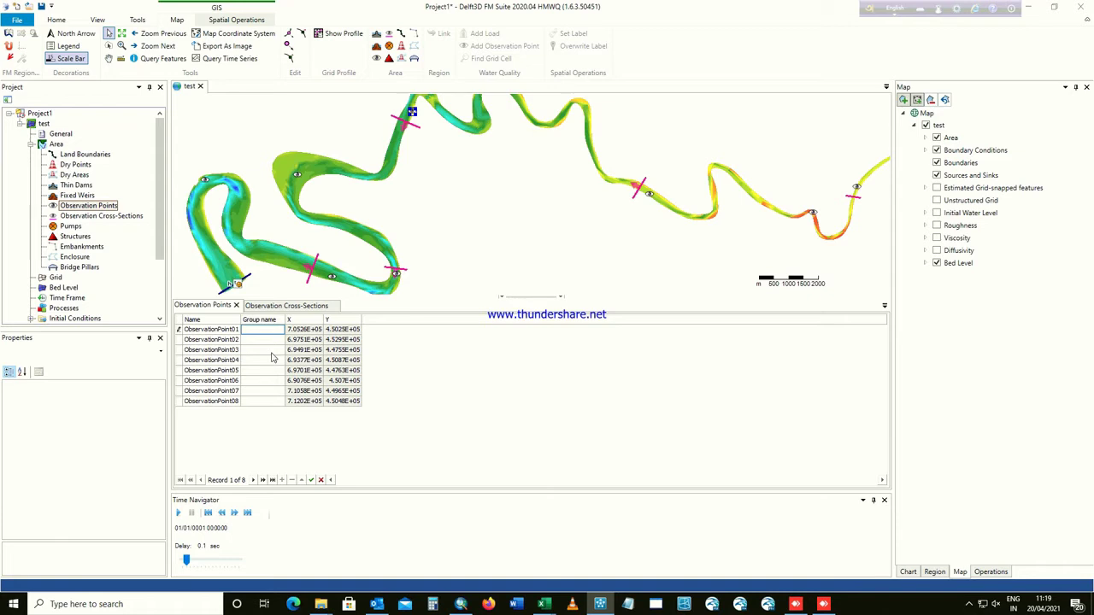
{"action": "key", "text": "Down"}
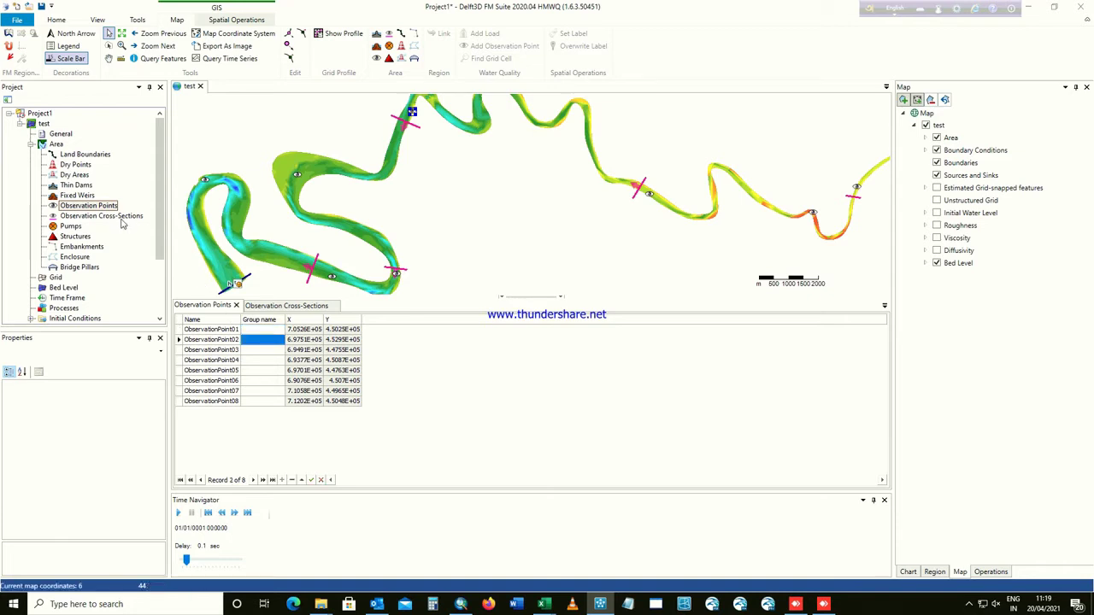
Return to the observation cross-sections table and go through the group name cells down to the last row
{"action": "left_click", "coordinate": [121, 218]}
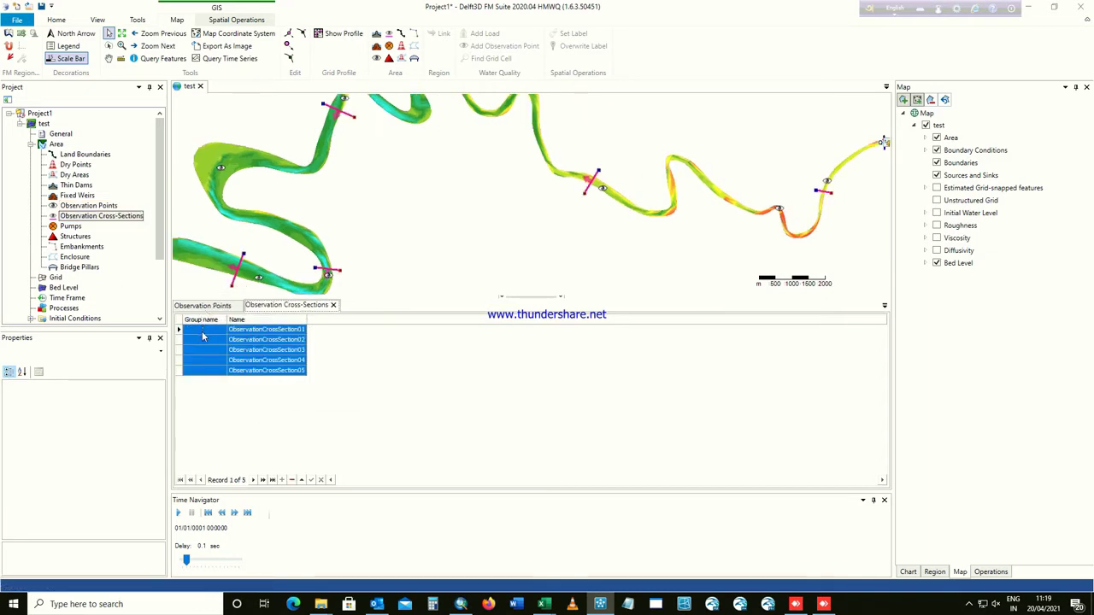
{"action": "left_click", "coordinate": [203, 330]}
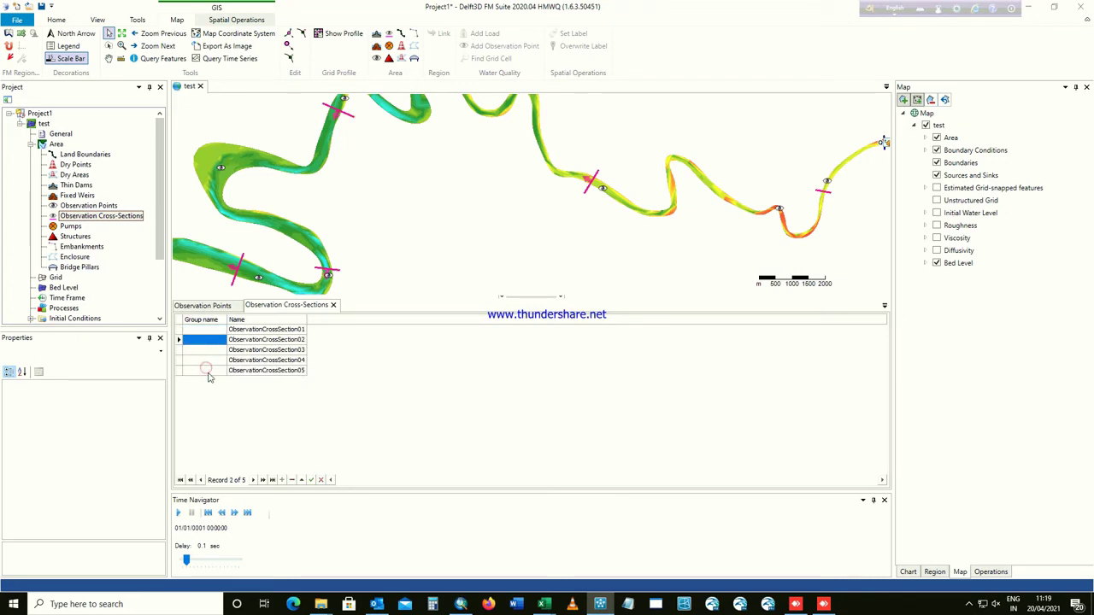
{"action": "left_click", "coordinate": [210, 351]}
{"action": "key", "text": "Down"}
{"action": "key", "text": "Down"}
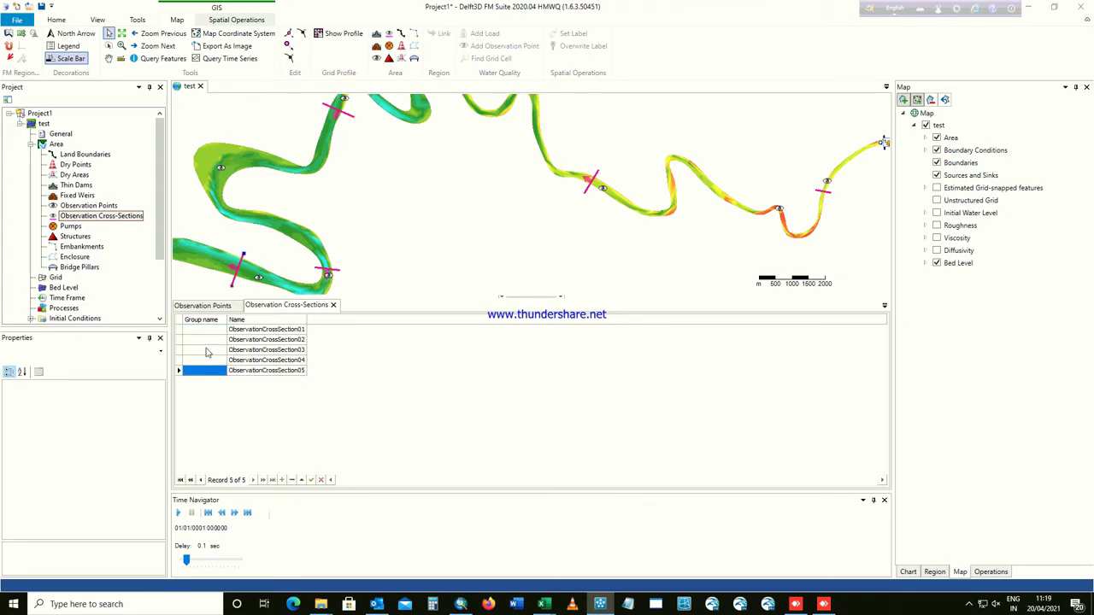
Close the observation points and observation cross-sections tables and show the full extent of the river model
{"action": "left_click", "coordinate": [237, 306]}
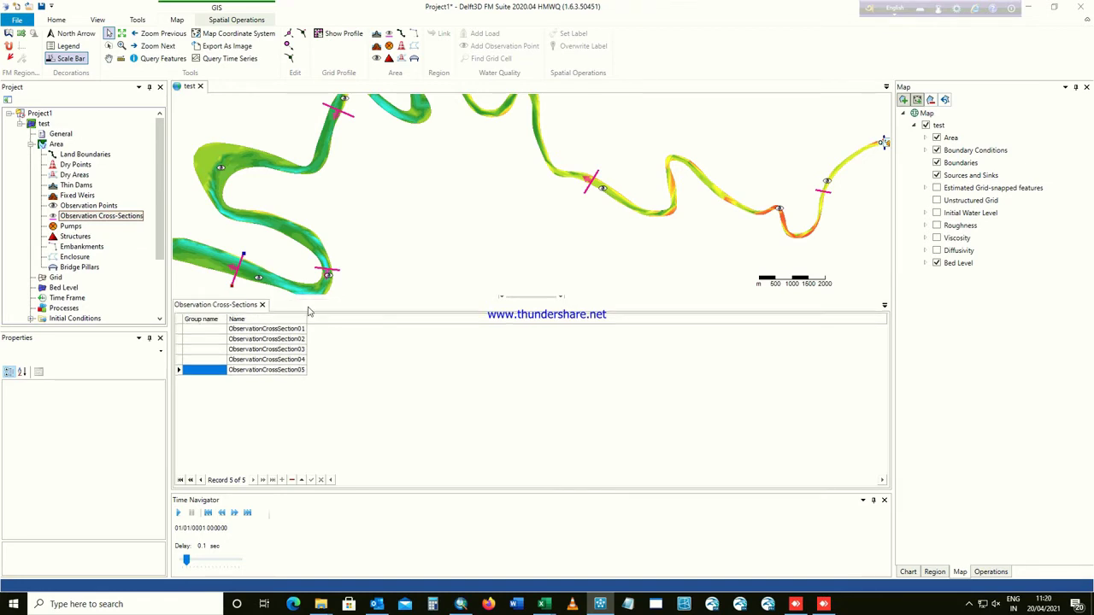
{"action": "left_click", "coordinate": [264, 307]}
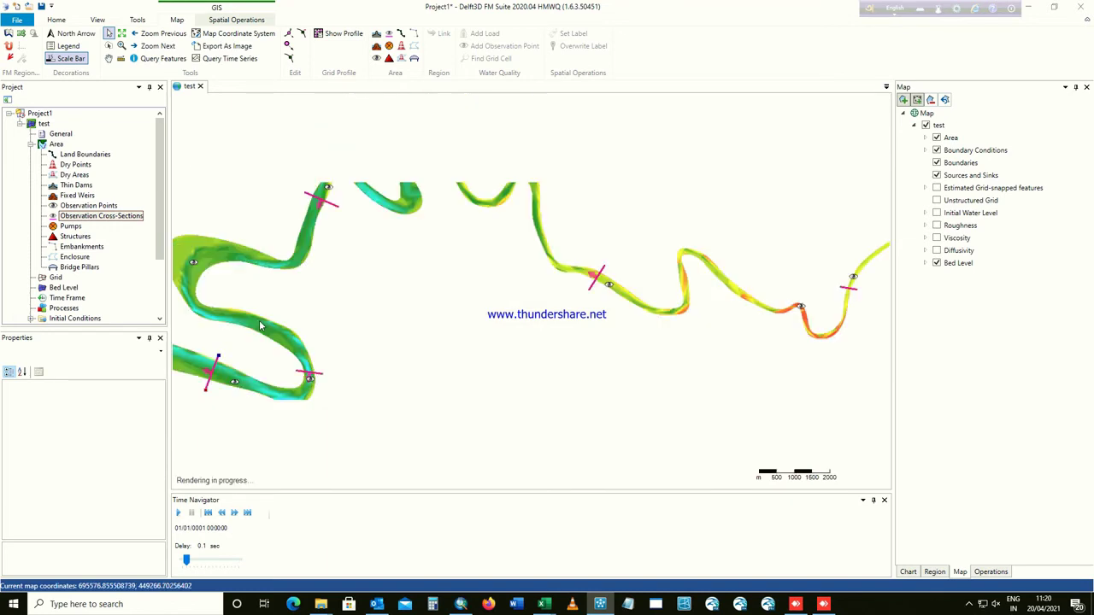
{"action": "left_click", "coordinate": [123, 36]}
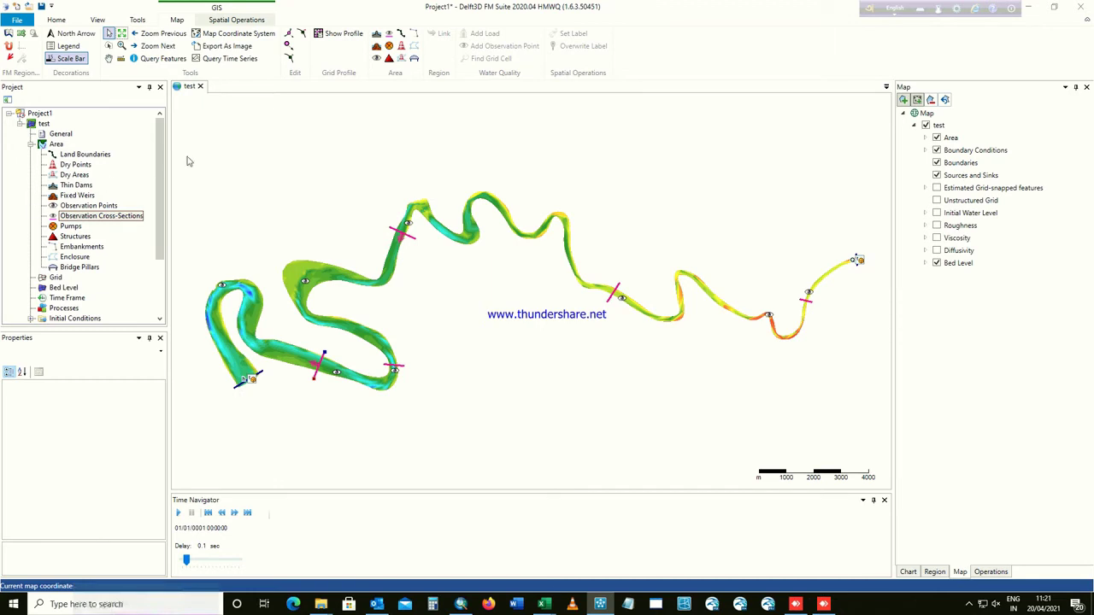
Set Roughness as the layer to edit with spatial operations
{"action": "left_click", "coordinate": [241, 20]}
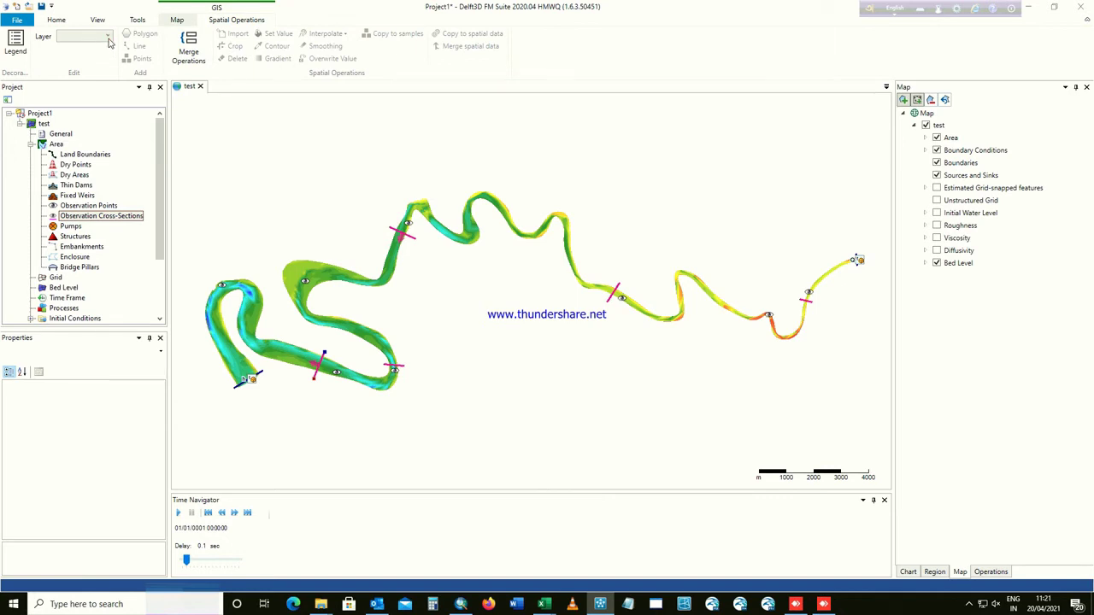
{"action": "left_click", "coordinate": [107, 37]}
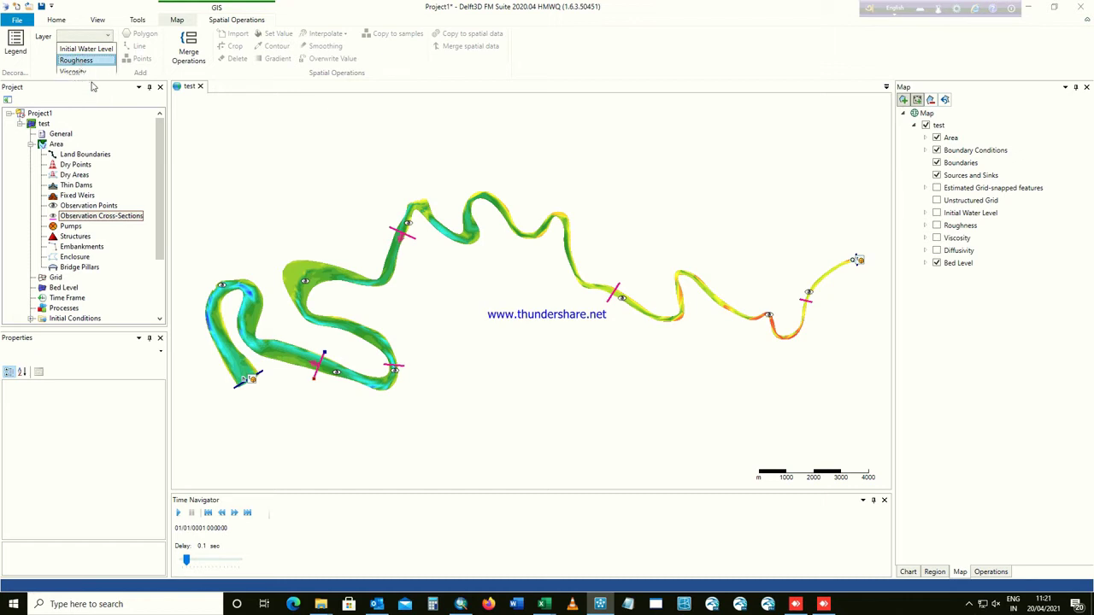
{"action": "left_click", "coordinate": [77, 61]}
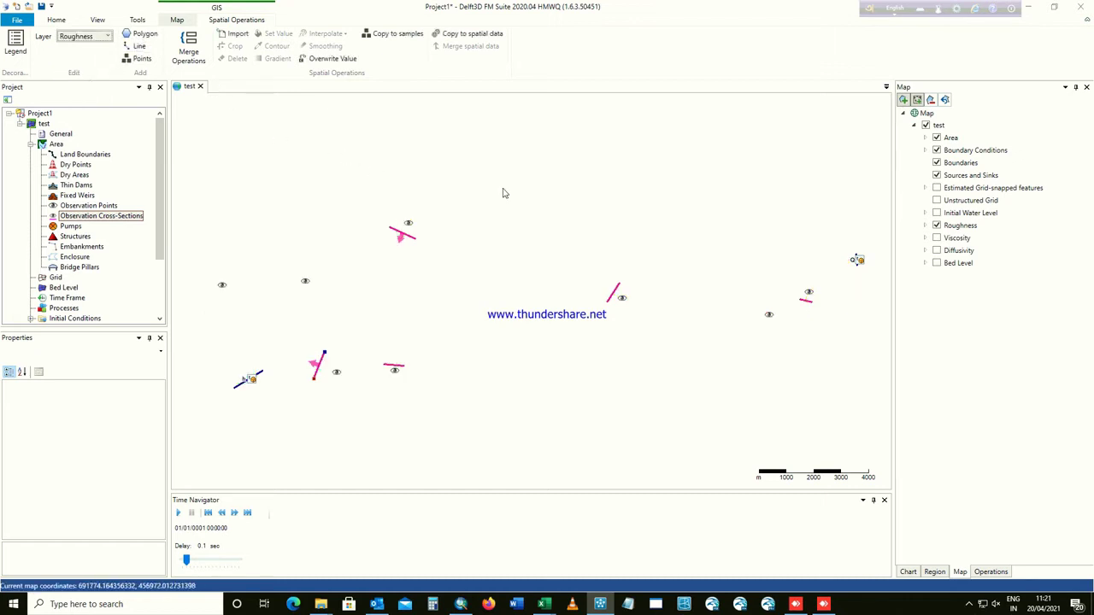
Draw a roughness polygon that encloses the entire river model, including all observation points, cross-sections and both boundaries
{"action": "left_click", "coordinate": [139, 44]}
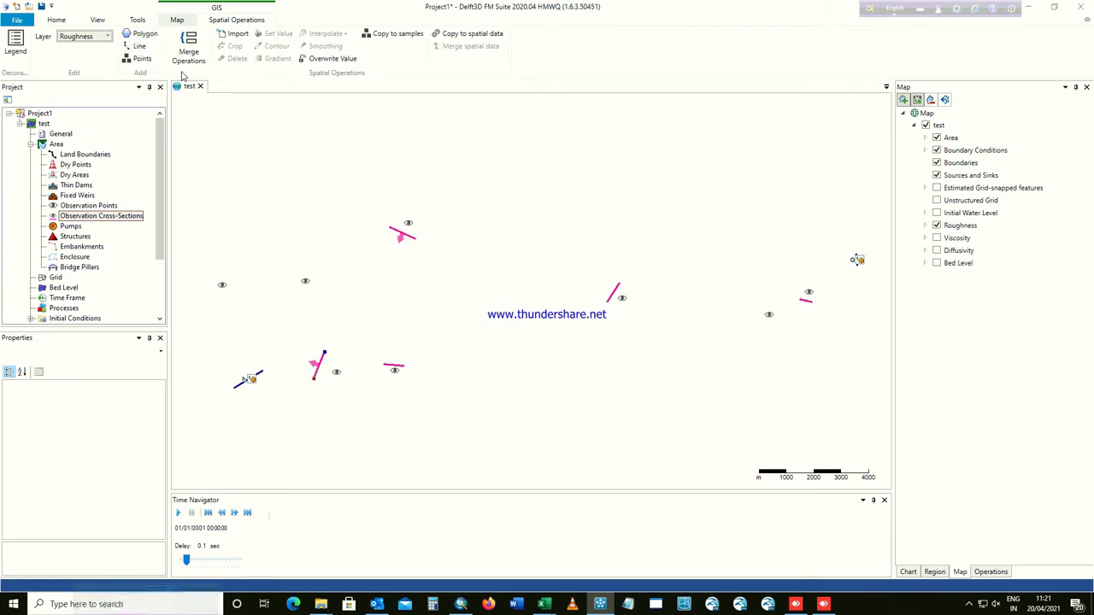
{"action": "left_click", "coordinate": [137, 35]}
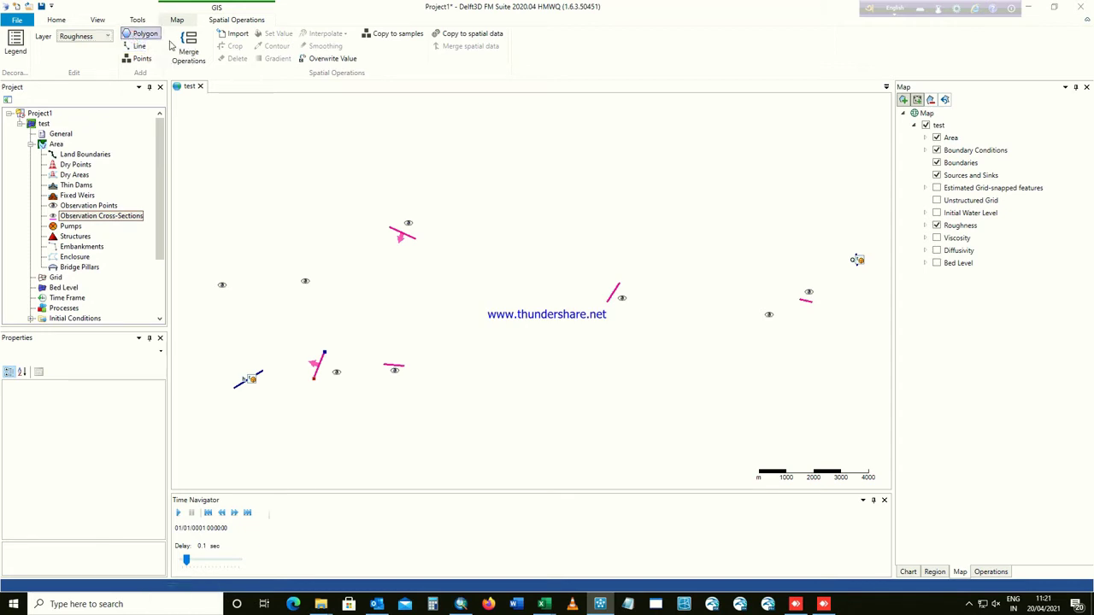
{"action": "left_click", "coordinate": [255, 190]}
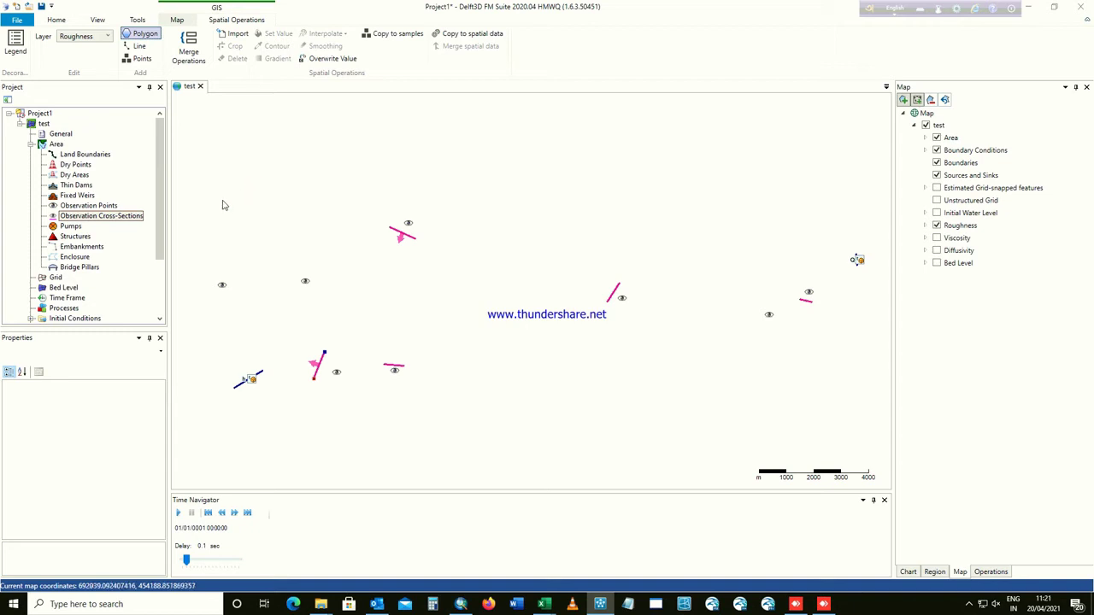
{"action": "left_click", "coordinate": [199, 224]}
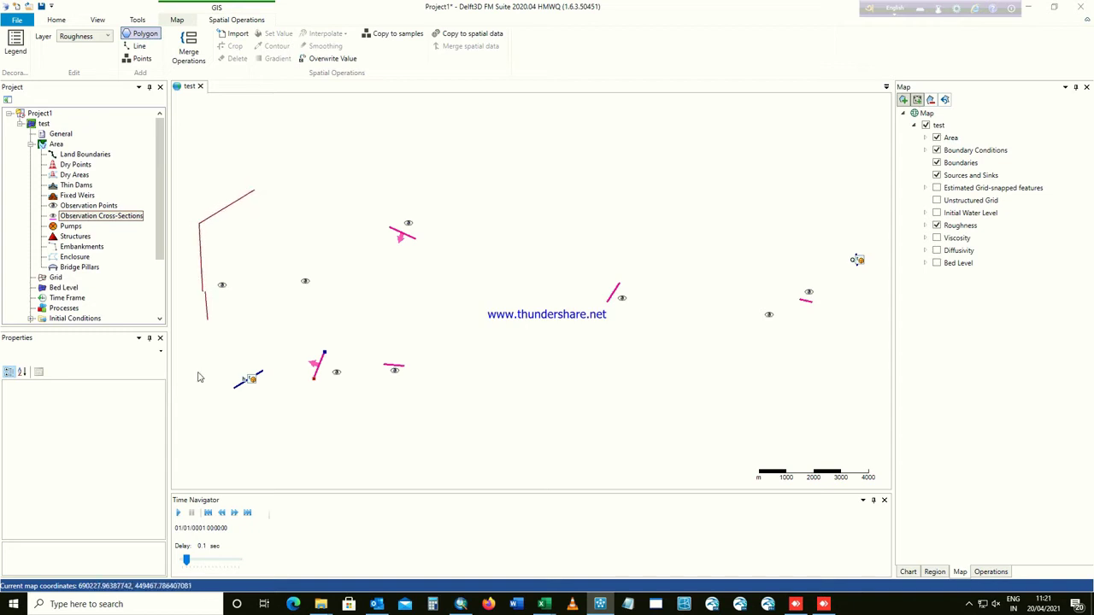
{"action": "left_click", "coordinate": [198, 400]}
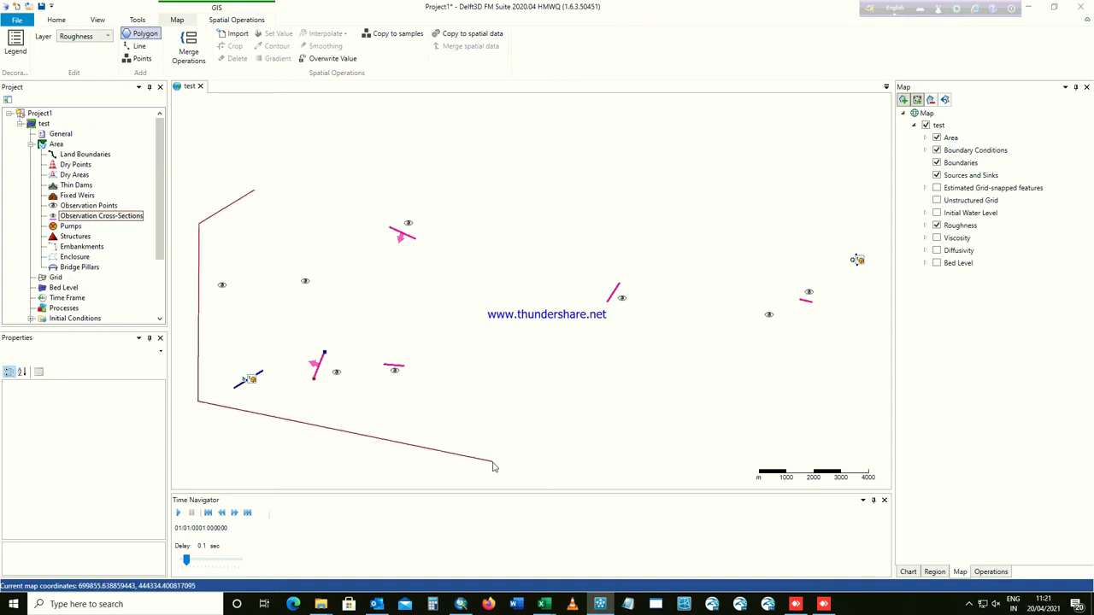
{"action": "left_click", "coordinate": [854, 426]}
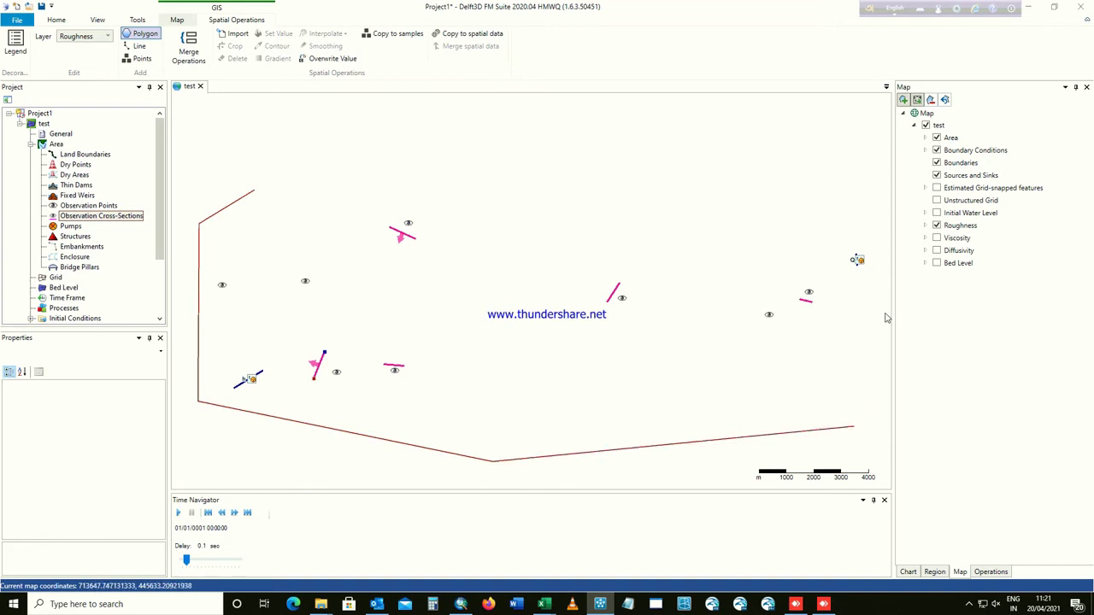
{"action": "left_click", "coordinate": [888, 273]}
{"action": "left_click", "coordinate": [869, 185]}
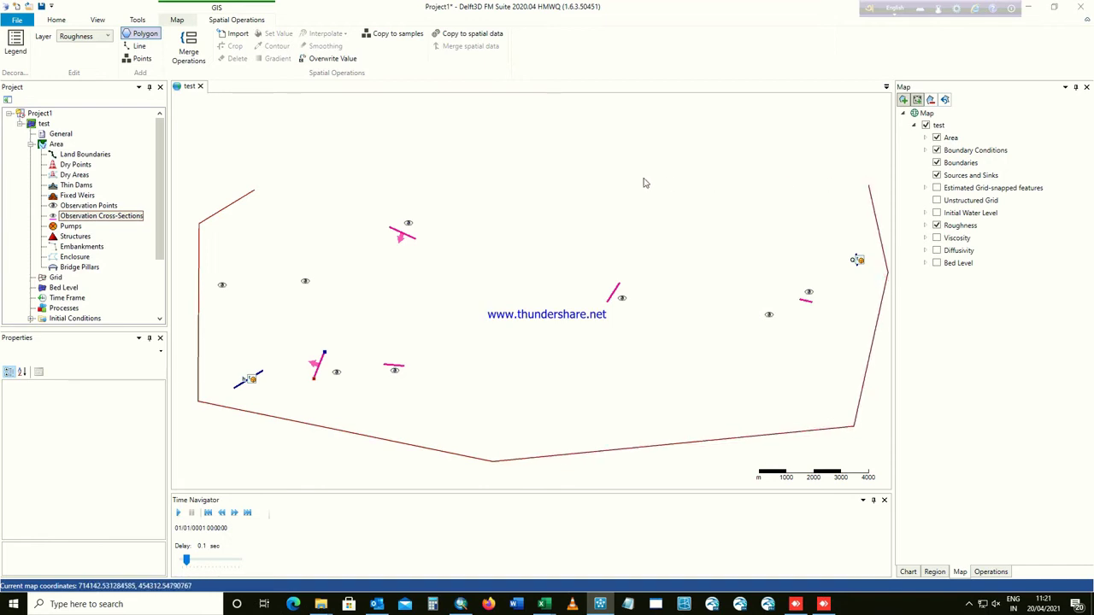
{"action": "double_click", "coordinate": [270, 185]}
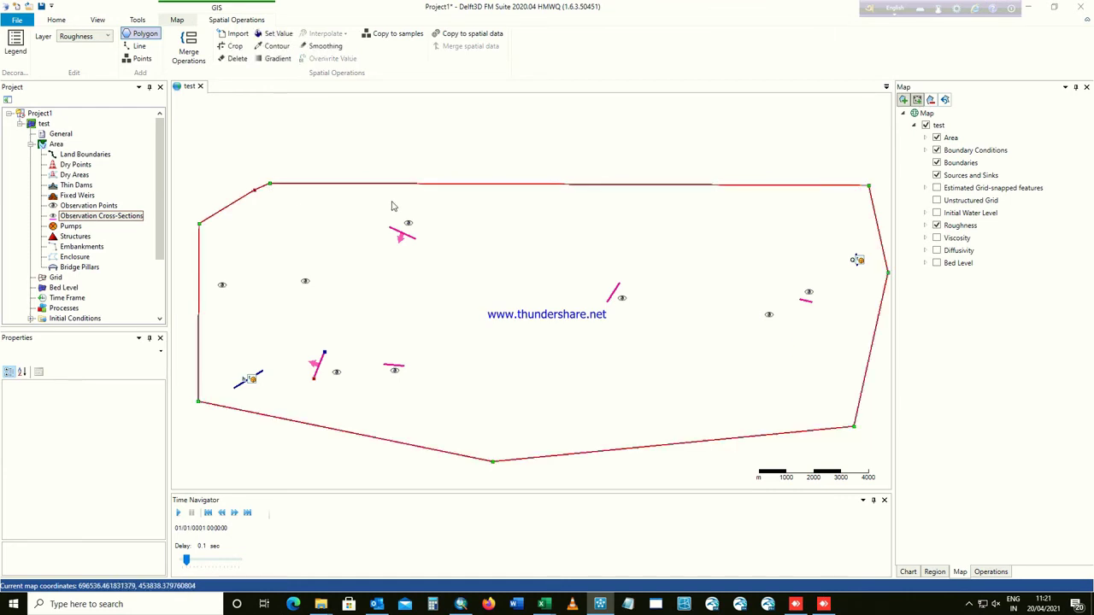
Set the roughness inside the polygon to 0.018 with the Overwrite pointwise operation
{"action": "left_click", "coordinate": [274, 34]}
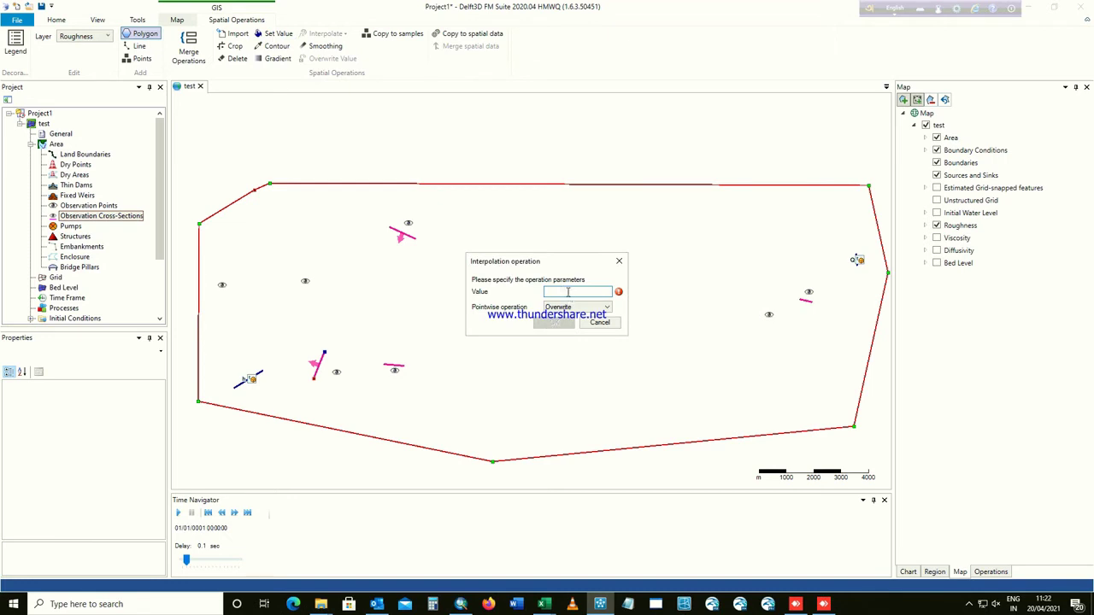
{"action": "type", "text": "0."}
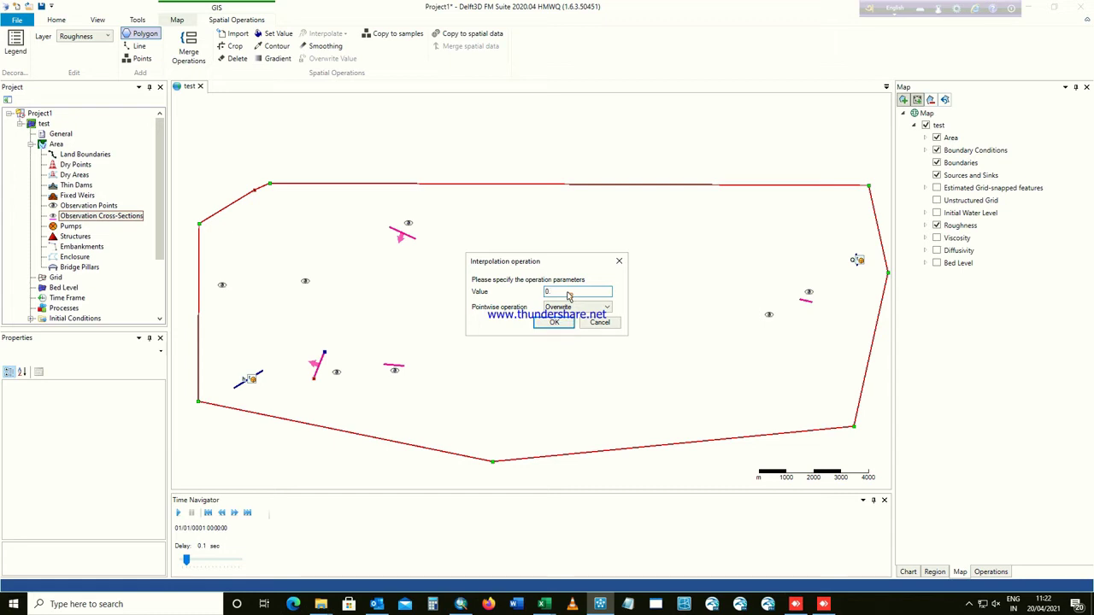
{"action": "type", "text": "018"}
{"action": "left_click", "coordinate": [574, 307]}
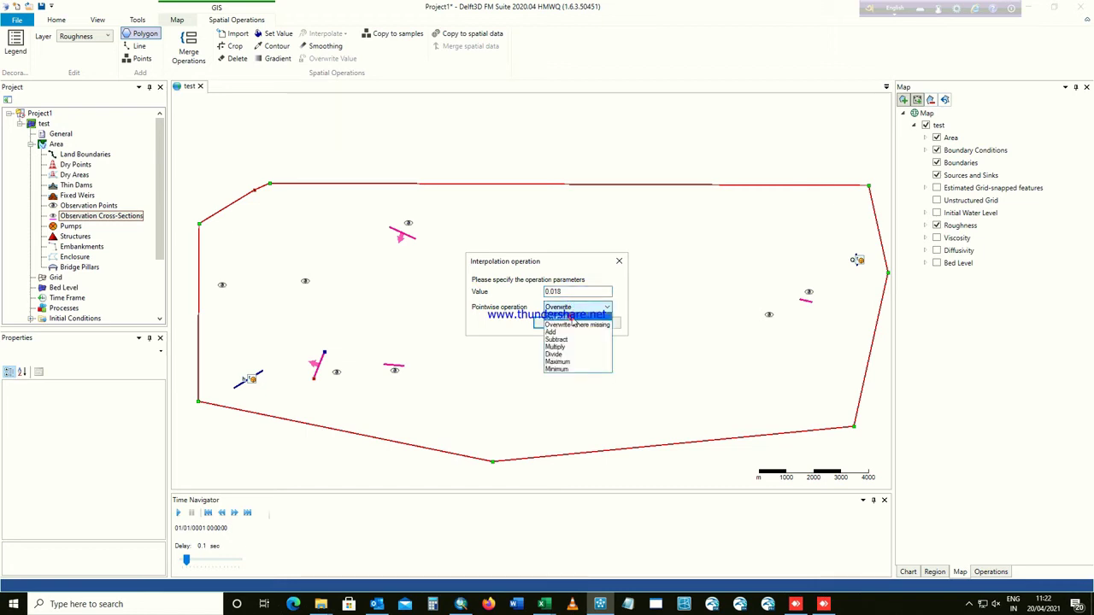
{"action": "left_click", "coordinate": [555, 318]}
{"action": "left_click", "coordinate": [551, 323]}
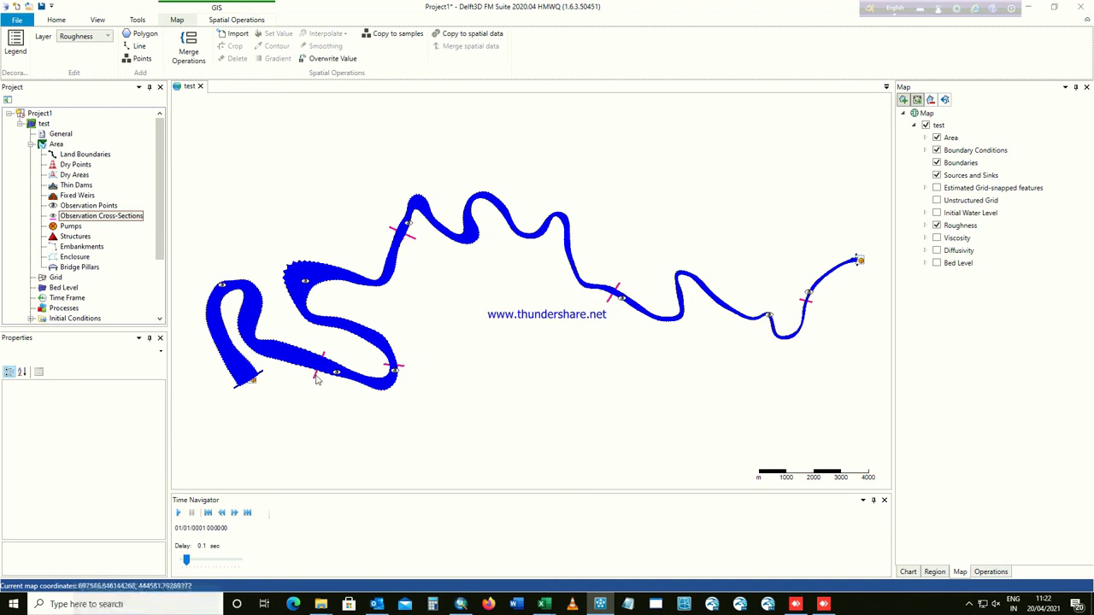
Draw a second roughness polygon around the wide western river bends, from the western boundary to the loop's eastern bend
{"action": "left_click", "coordinate": [141, 35]}
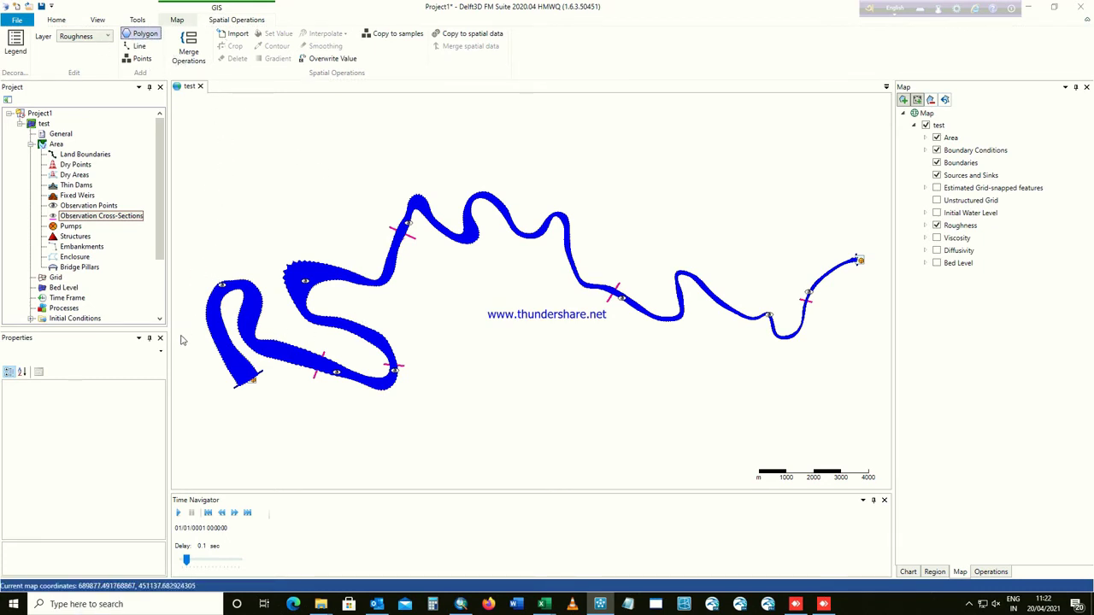
{"action": "left_click", "coordinate": [198, 274]}
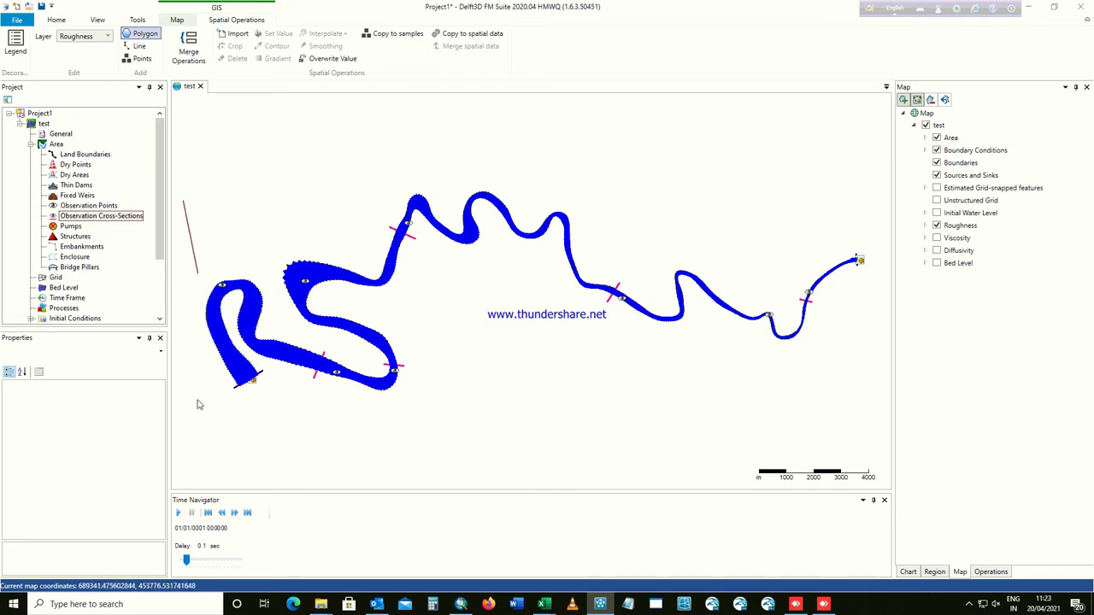
{"action": "left_click", "coordinate": [198, 402]}
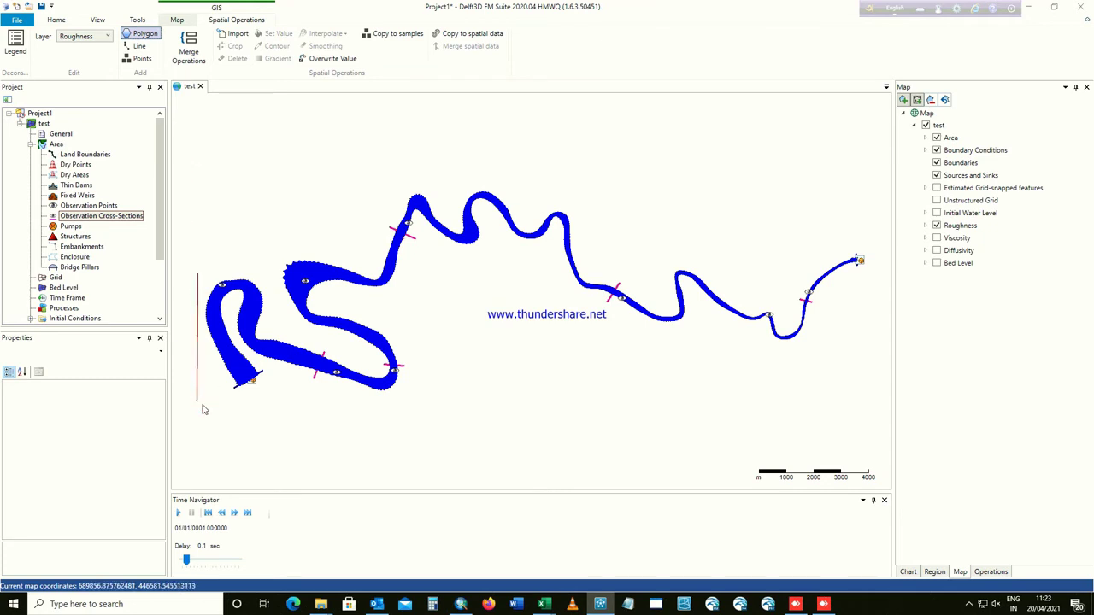
{"action": "left_click", "coordinate": [394, 444]}
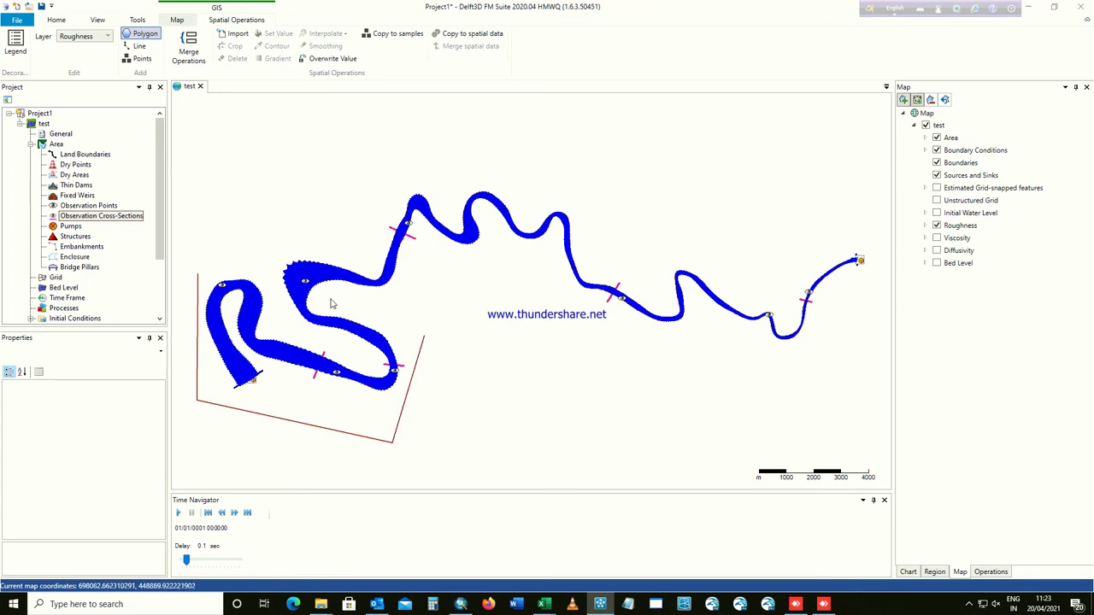
{"action": "double_click", "coordinate": [213, 260]}
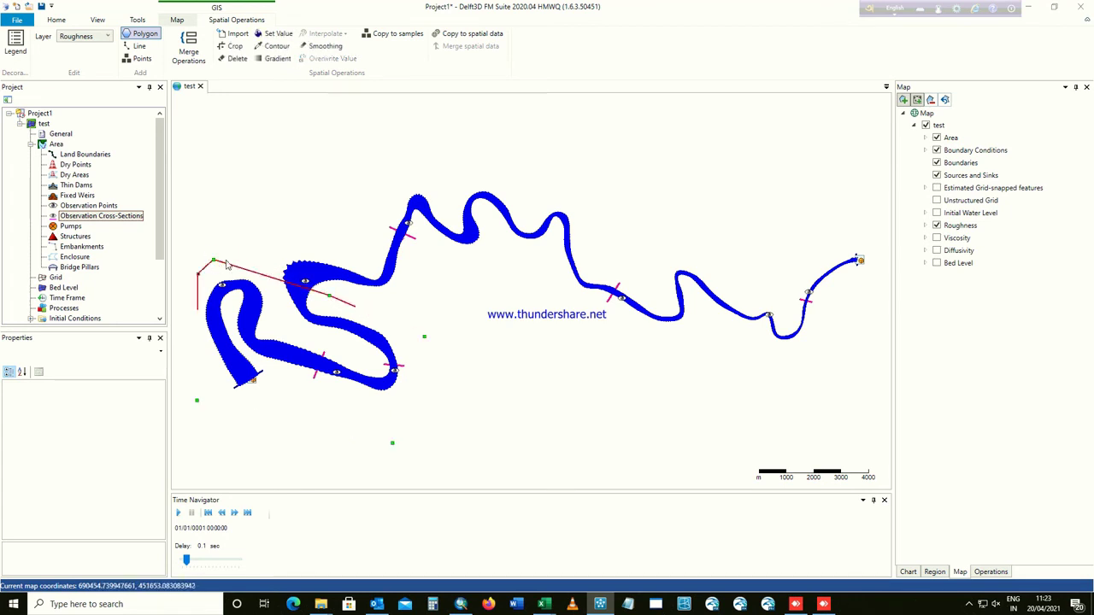
Set the roughness inside the western polygon to 0.015 with the Overwrite pointwise operation
{"action": "left_click", "coordinate": [274, 35]}
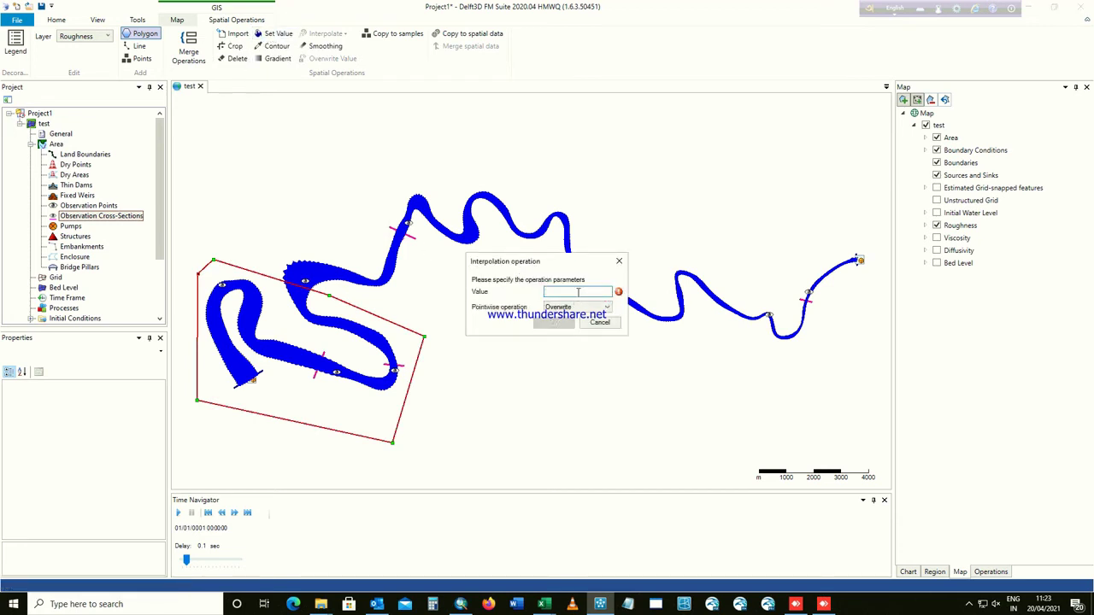
{"action": "type", "text": "0.015"}
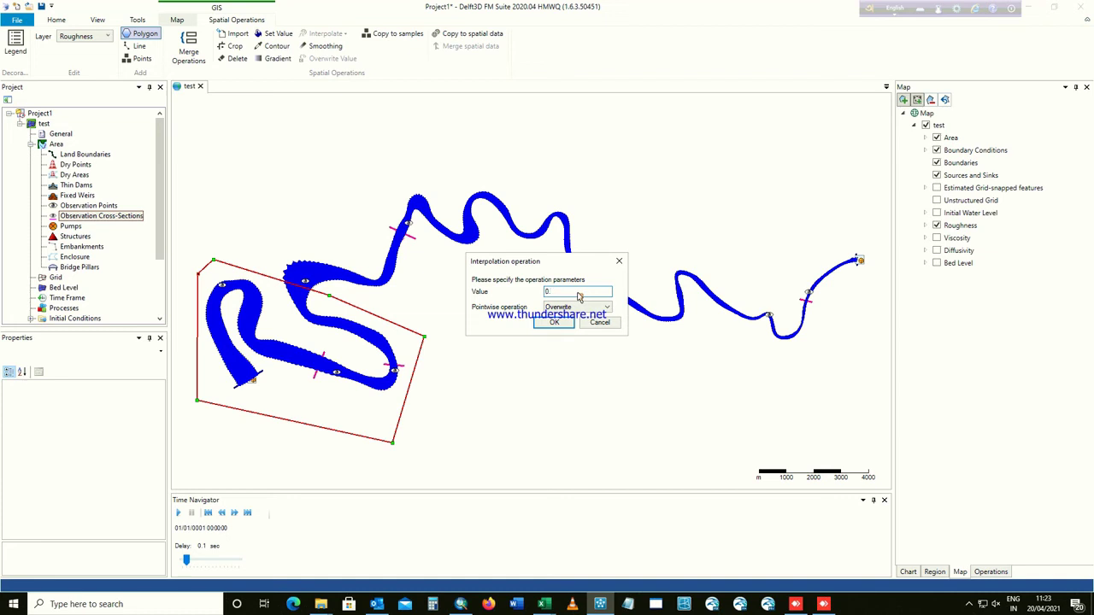
{"action": "left_click", "coordinate": [568, 327]}
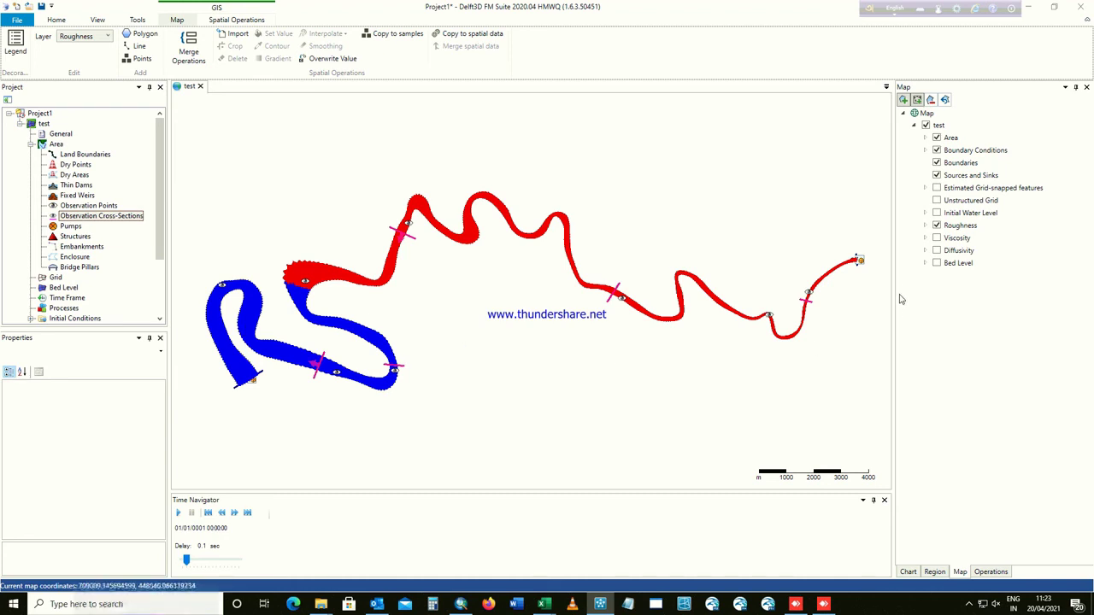
Expand the Roughness layer down to the output legend of Set value 2 and examine its colour classes
{"action": "left_click", "coordinate": [925, 226]}
{"action": "left_click", "coordinate": [925, 226]}
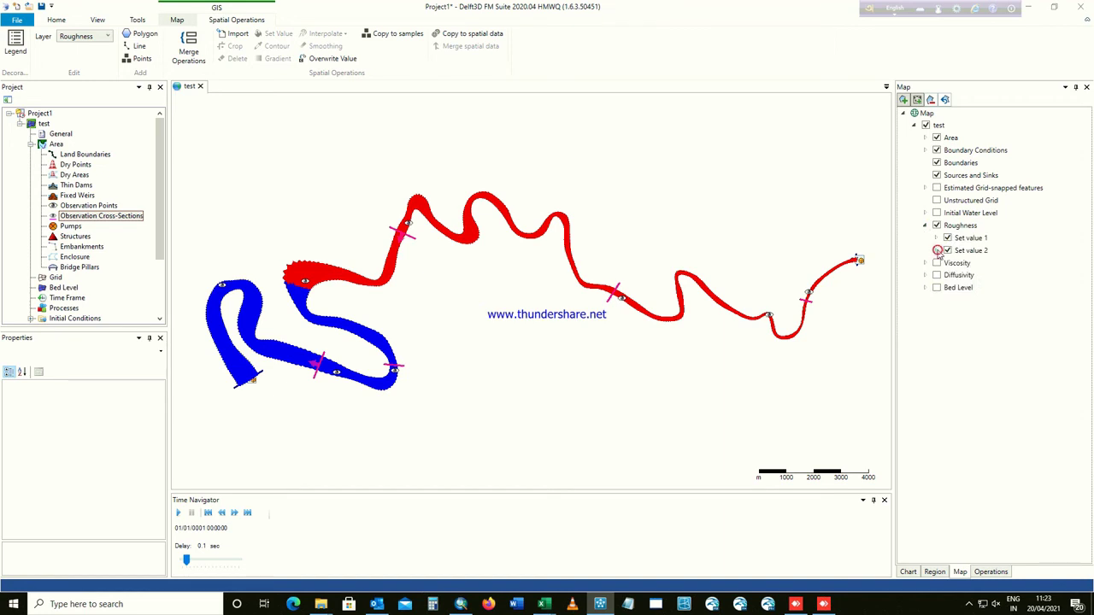
{"action": "left_click", "coordinate": [937, 251]}
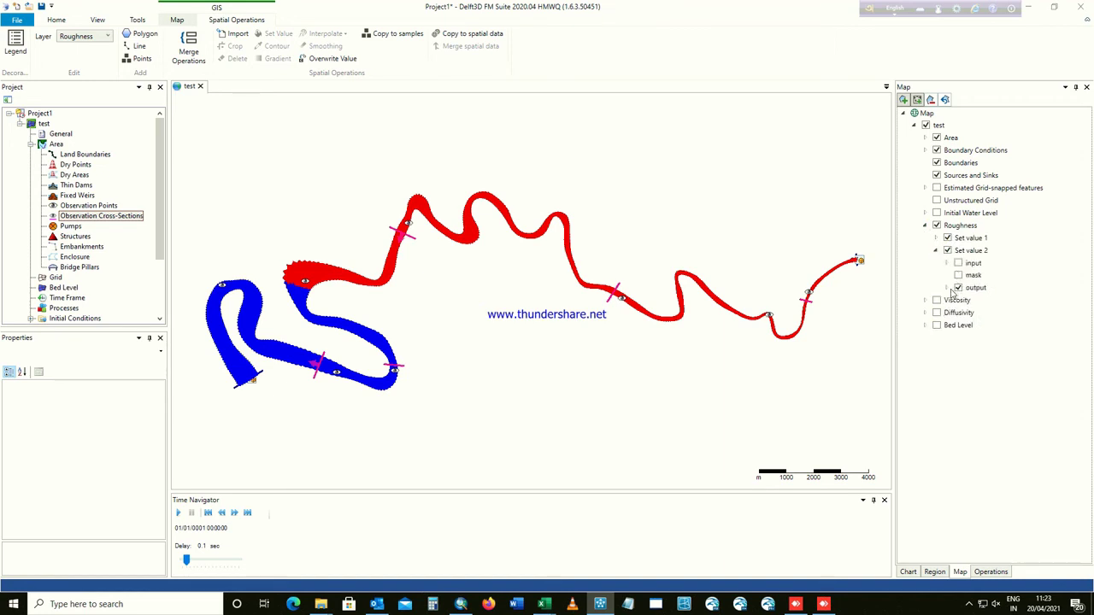
{"action": "left_click", "coordinate": [947, 288]}
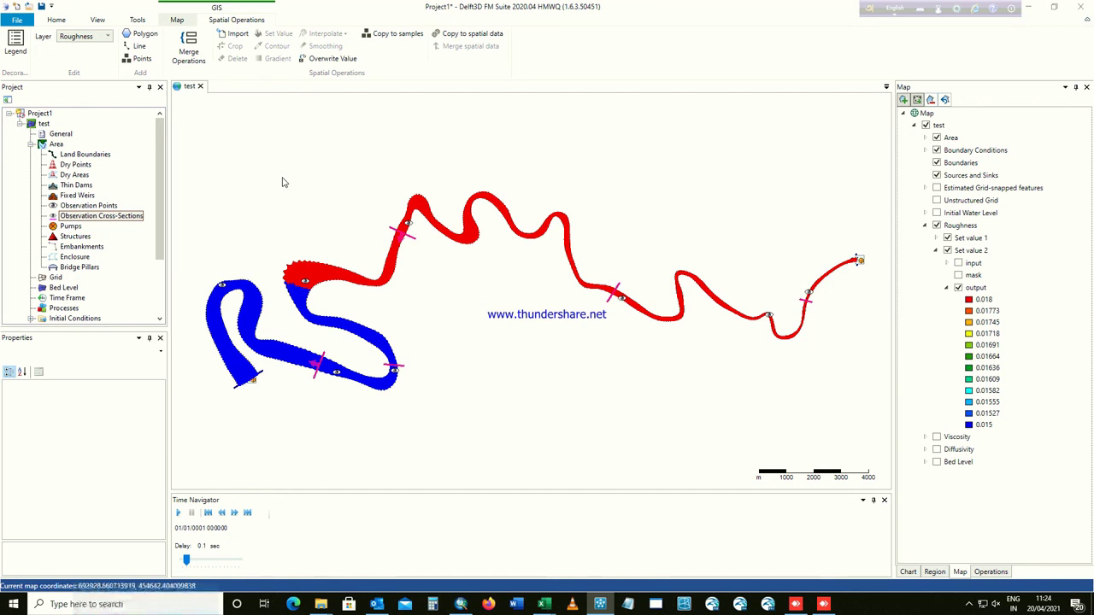
Look at the import option for xyz roughness files and cancel without choosing a file
{"action": "left_click", "coordinate": [238, 34]}
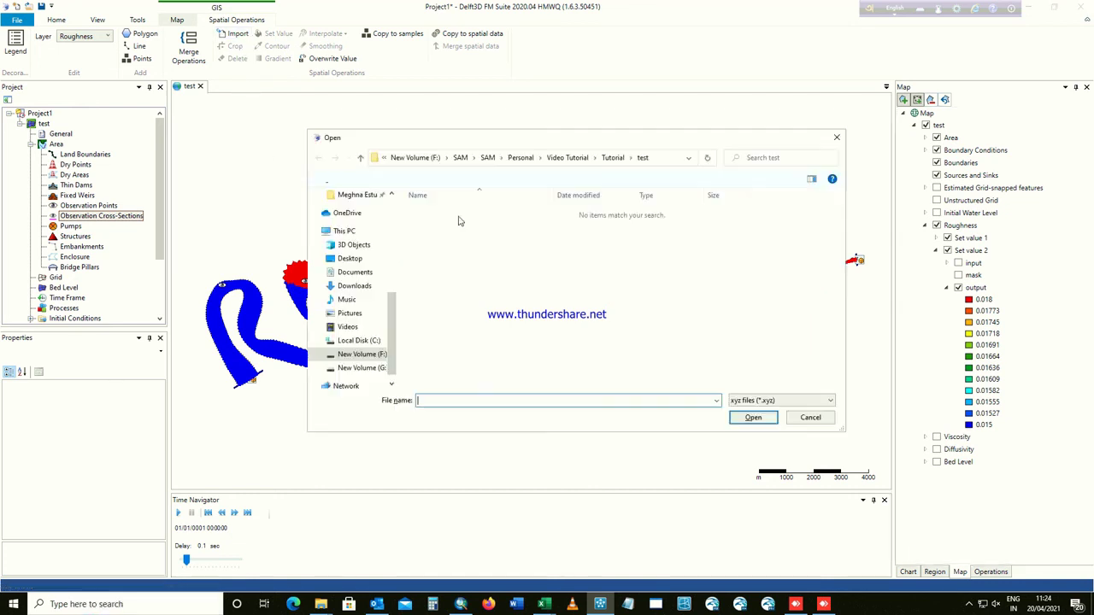
{"action": "left_click", "coordinate": [811, 417]}
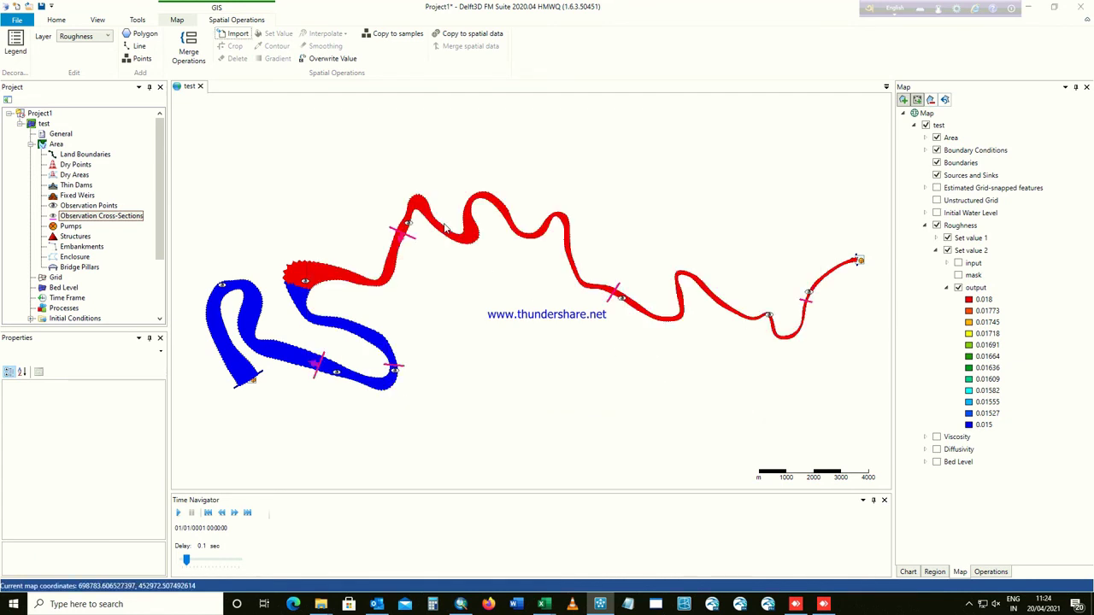